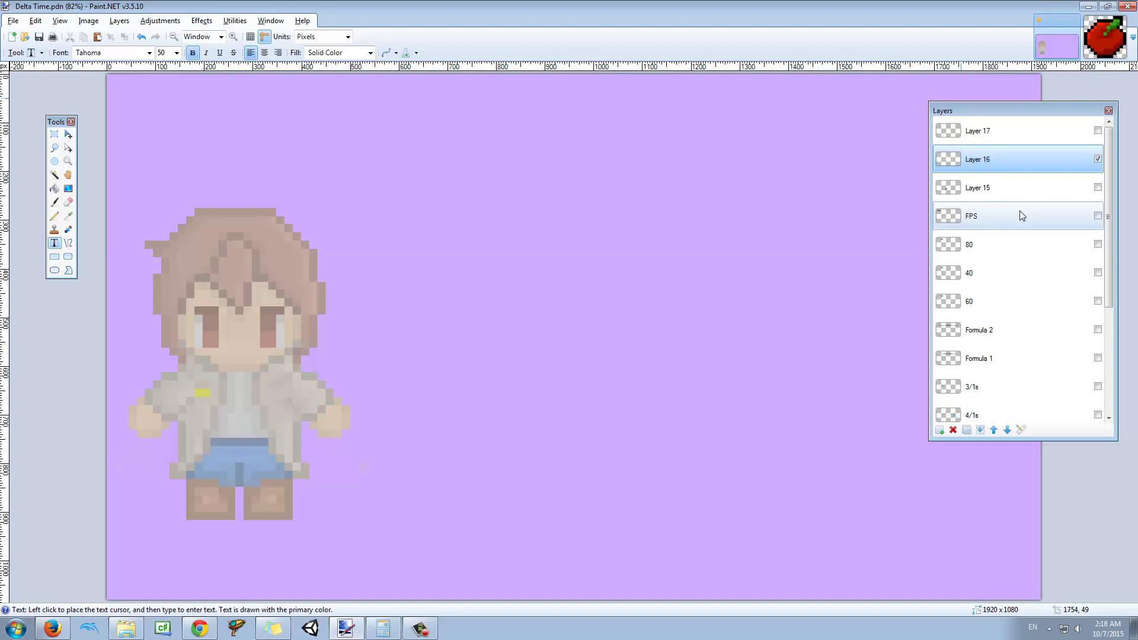
Show the FPS: heading and the red apple layers on the slide.
left_click(1098, 216)
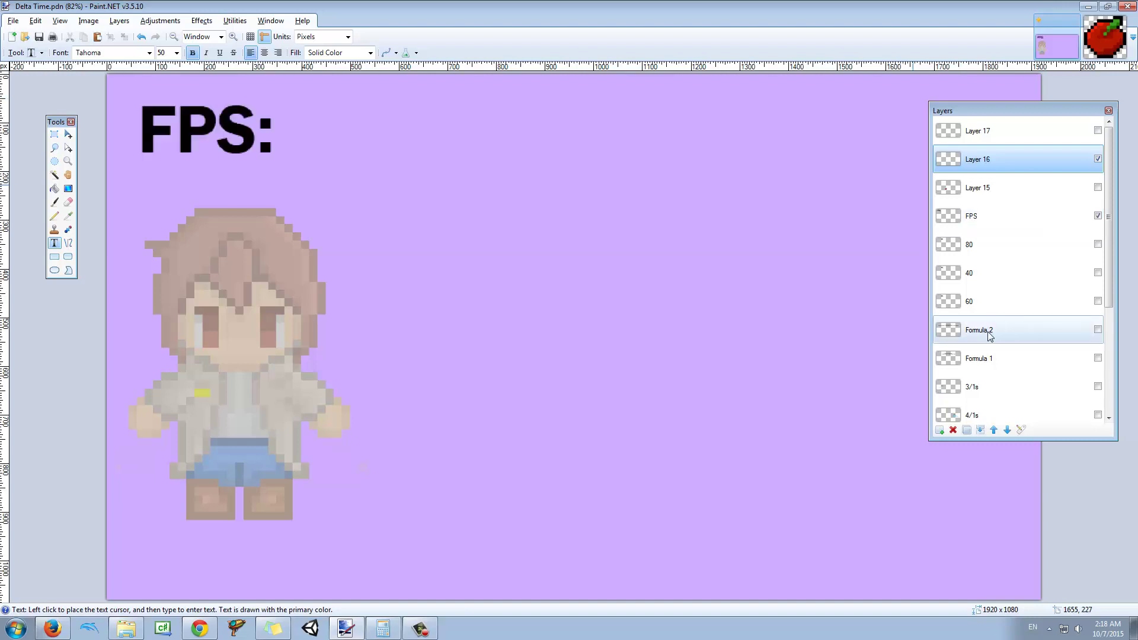
left_click_drag(992, 118, 1010, 117)
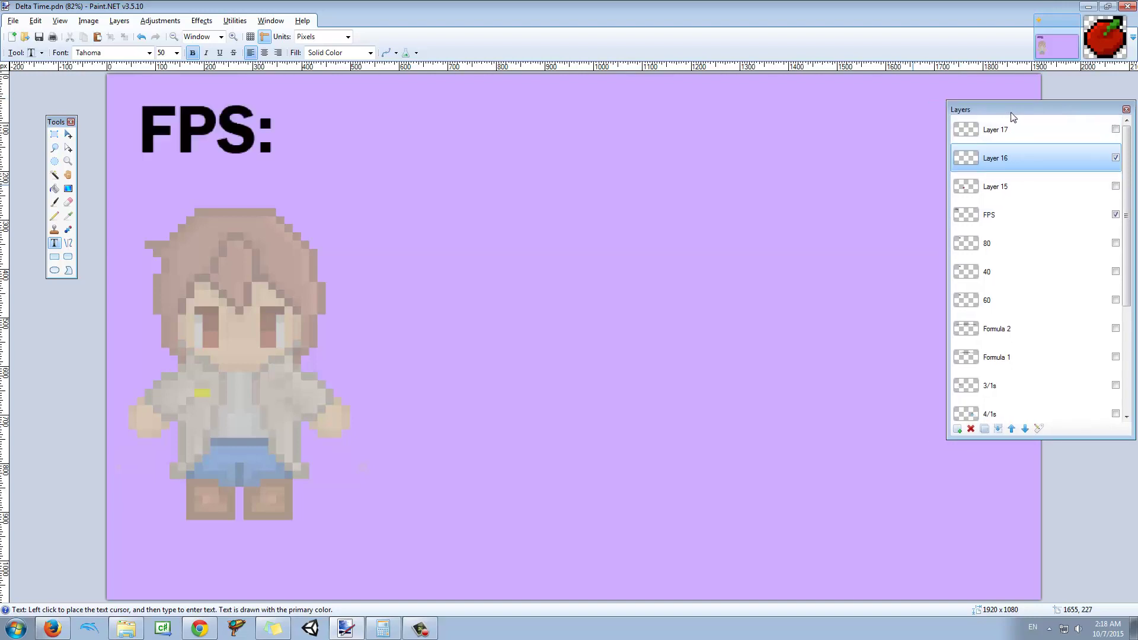
left_click(1115, 186)
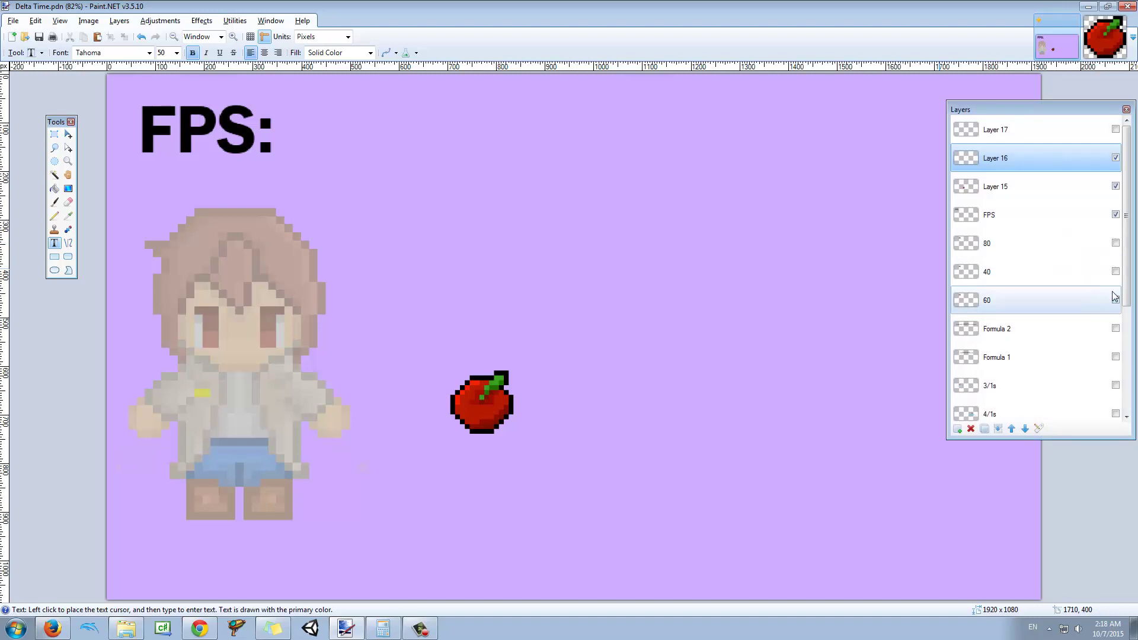
Show Formula 1, 'transform.position += Vector3.right * speed', instead of Formula 2.
left_click(1116, 329)
left_click(1116, 329)
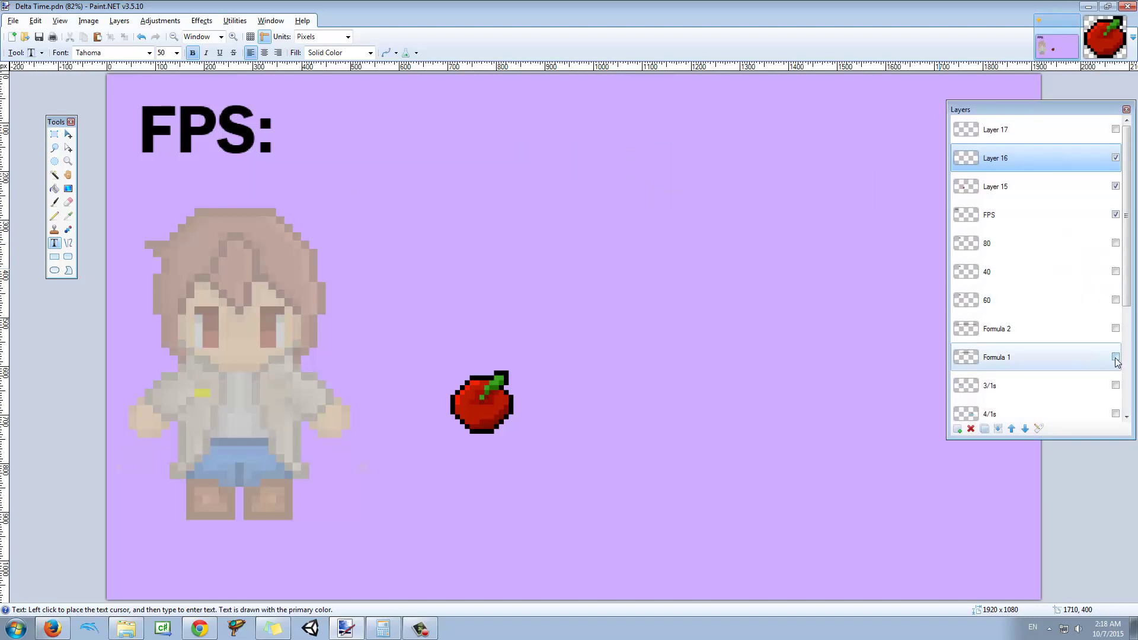
left_click(1115, 357)
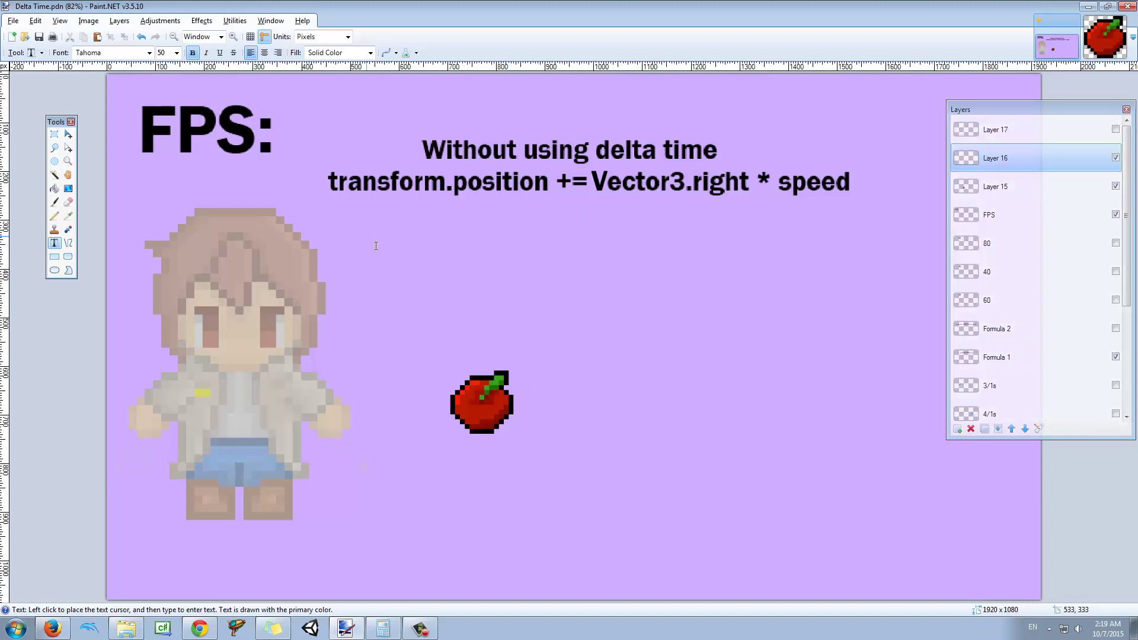
Slide the apple left beside the character and back right, then drop the selection.
left_click(68, 134)
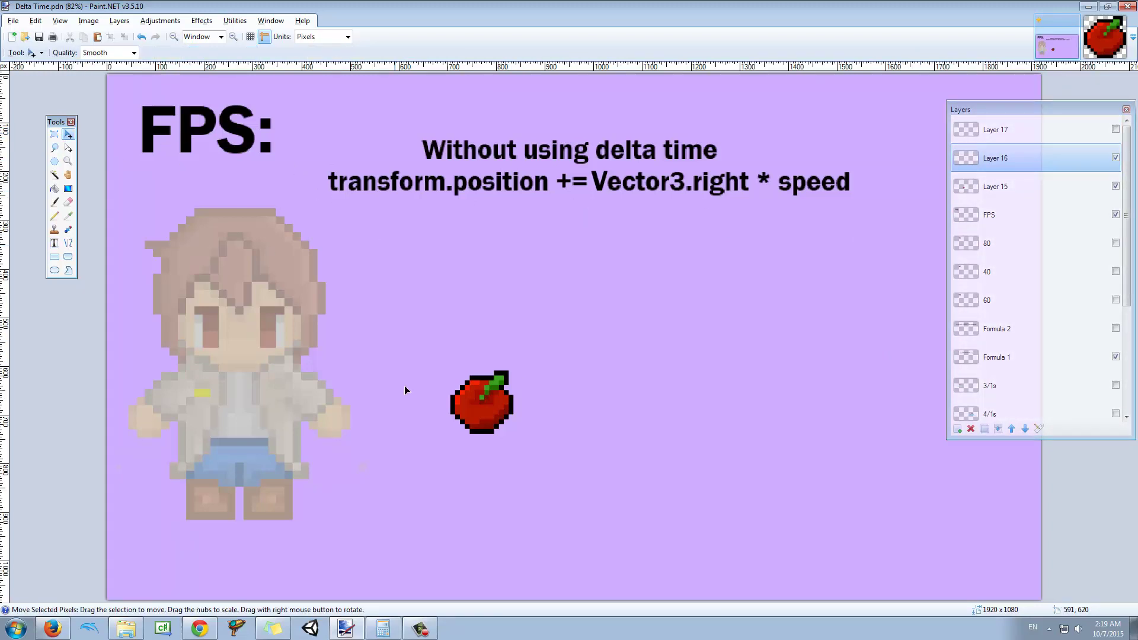
left_click_drag(302, 409, 90, 401)
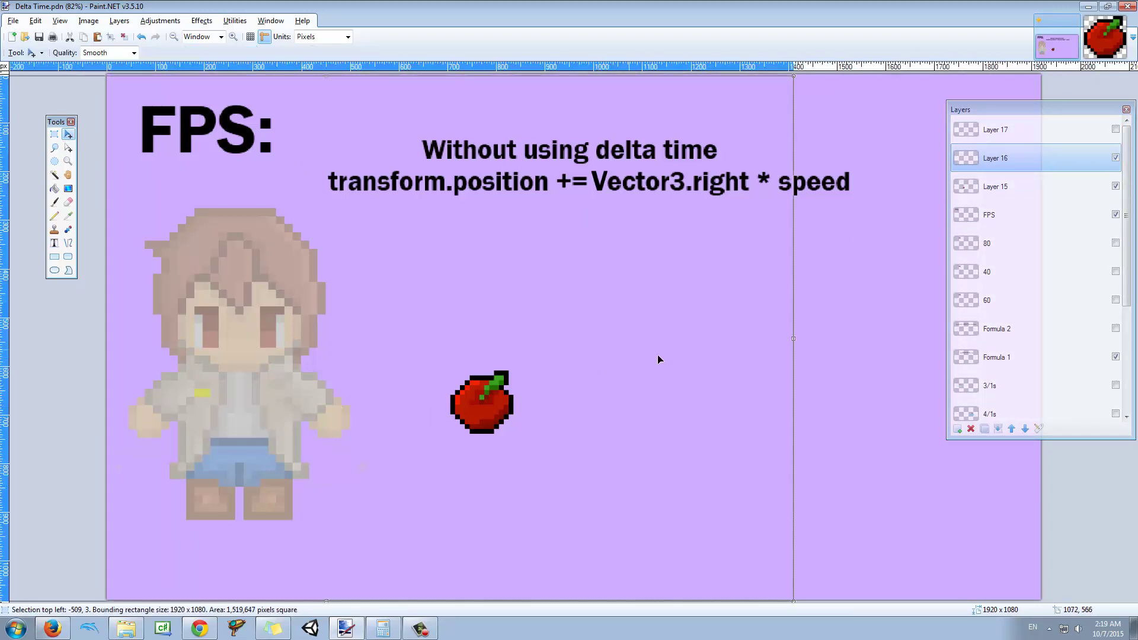
left_click(1061, 186)
left_click_drag(450, 376, 233, 395)
left_click_drag(302, 416, 503, 427)
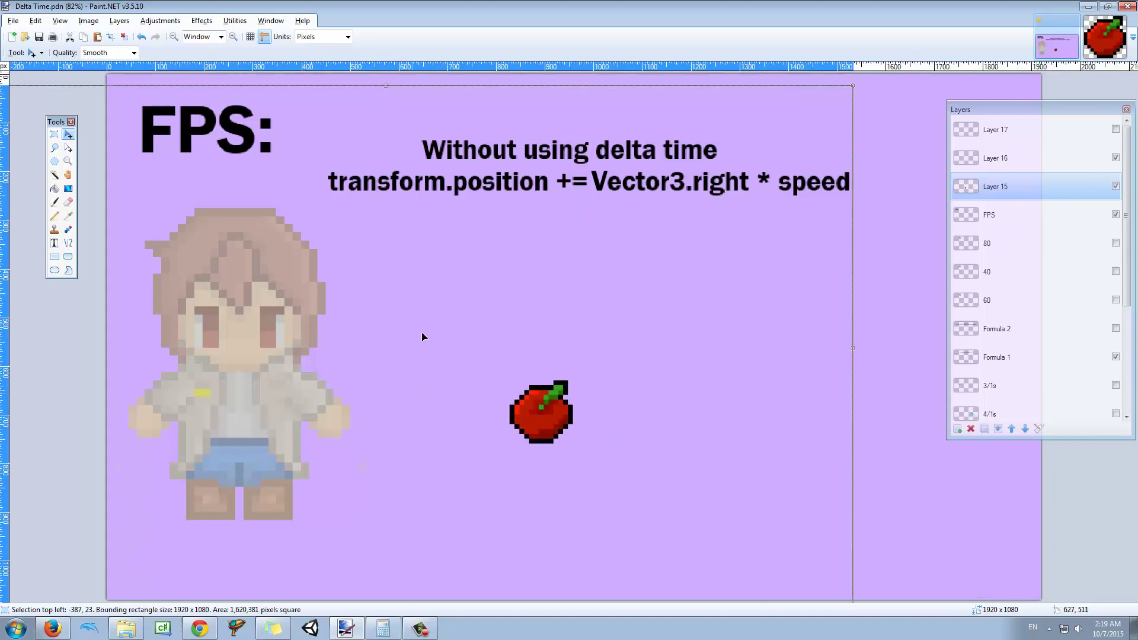
key("s")
key("ctrl+d")
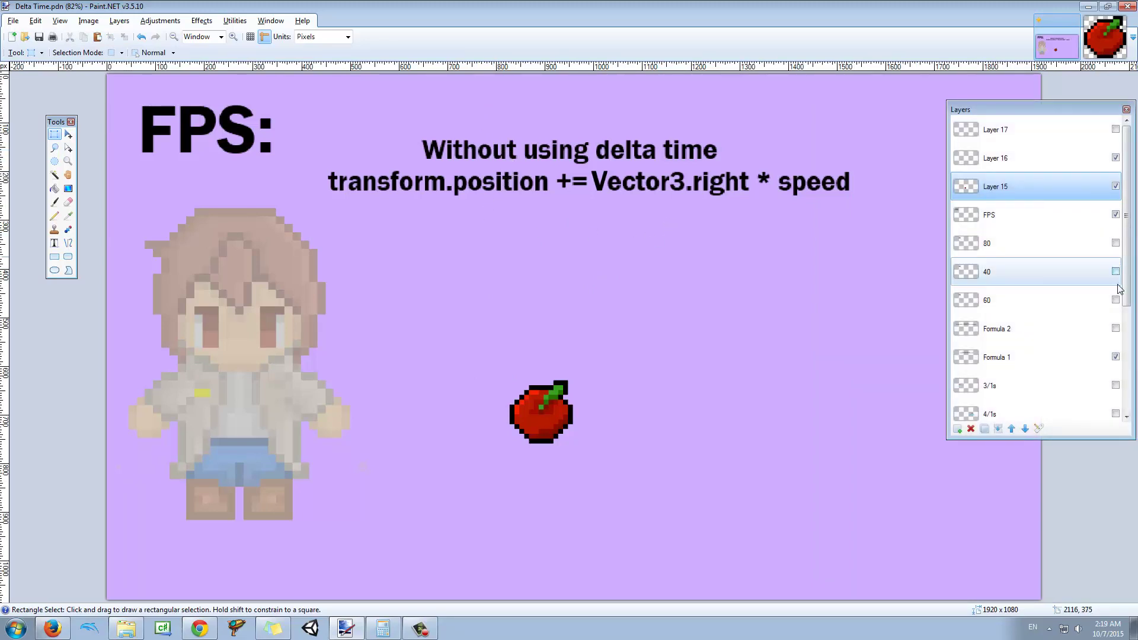
Show 60 after FPS: and move the apple from the character's chest far right.
left_click(1116, 299)
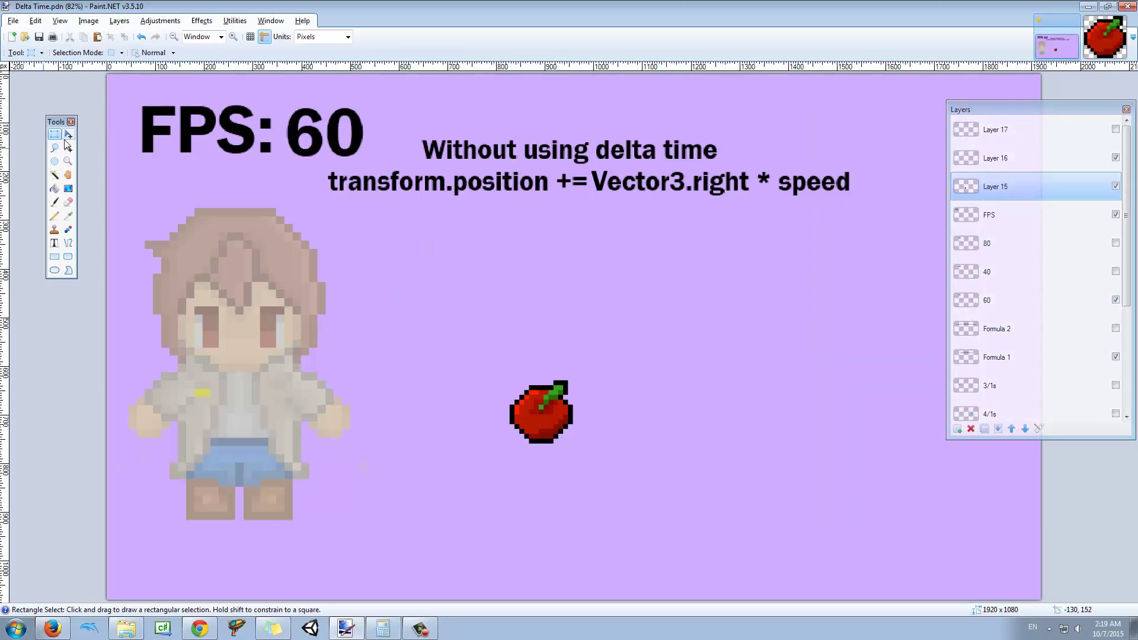
key("m")
left_click_drag(553, 417, 252, 419)
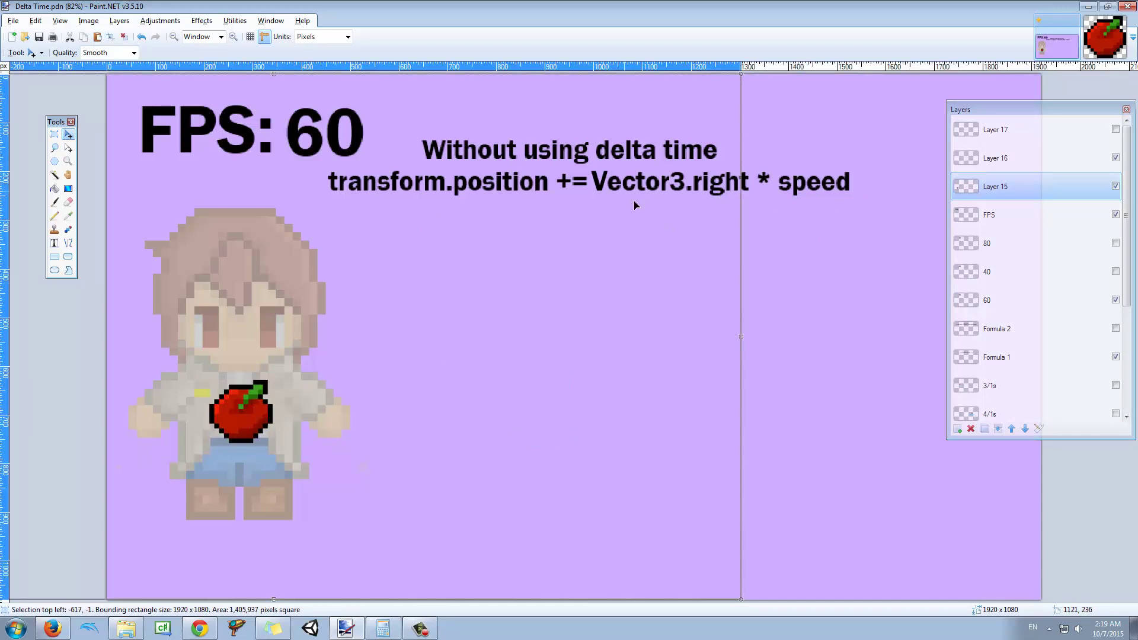
left_click_drag(268, 426, 748, 406)
Switch the heading to 40, then 80 FPS, moving the apple between chest and right side.
left_click(1115, 272)
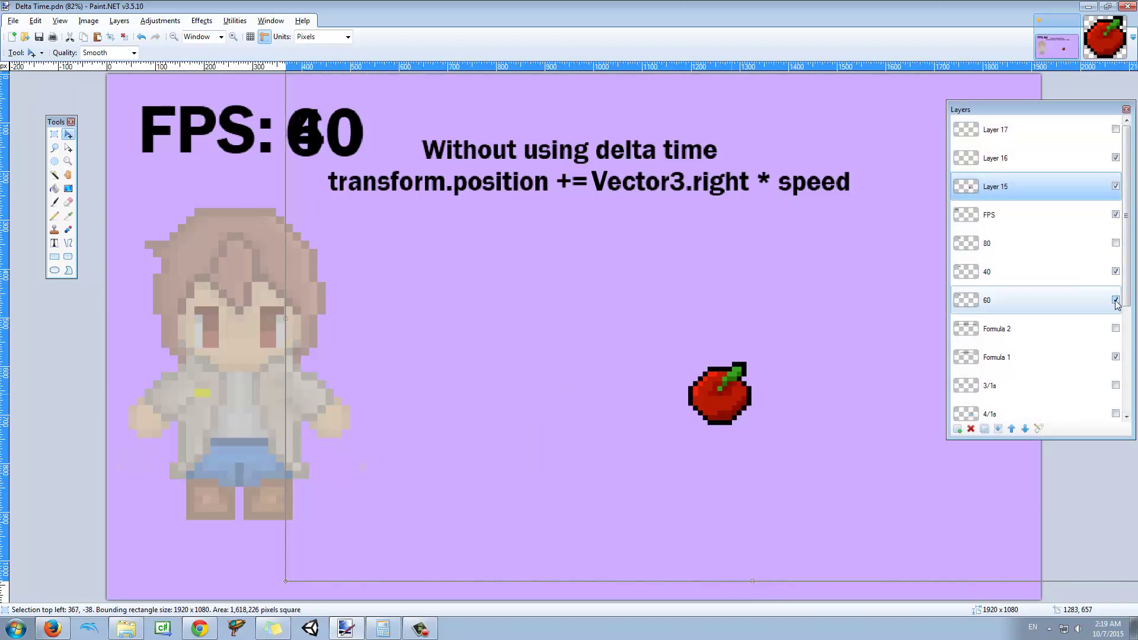
left_click(1115, 300)
left_click_drag(711, 410, 466, 417)
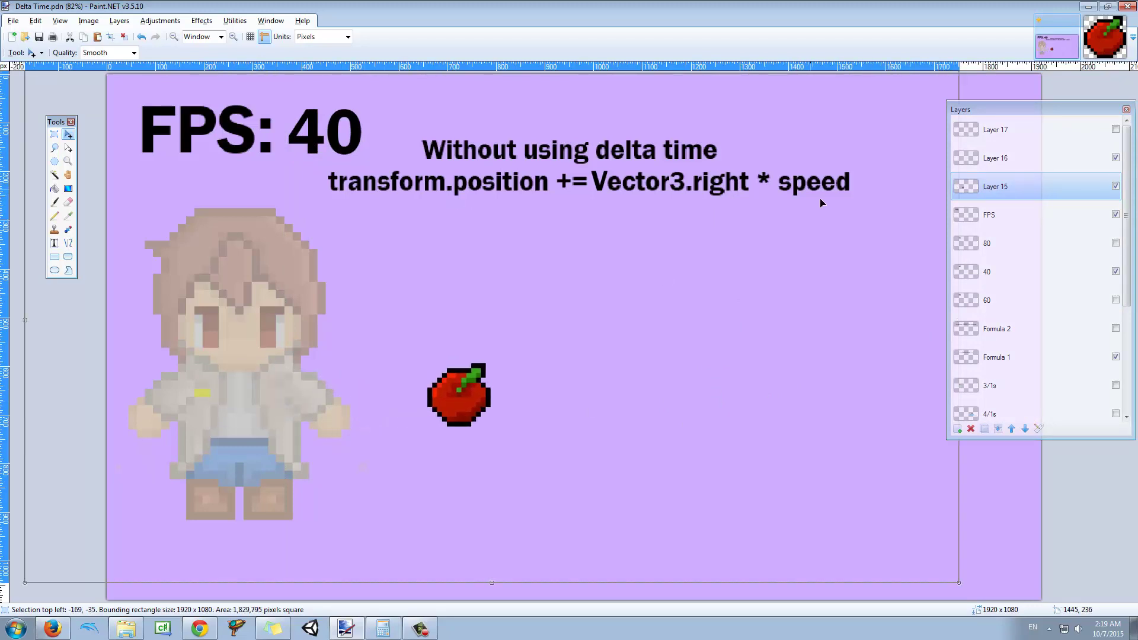
left_click(1115, 272)
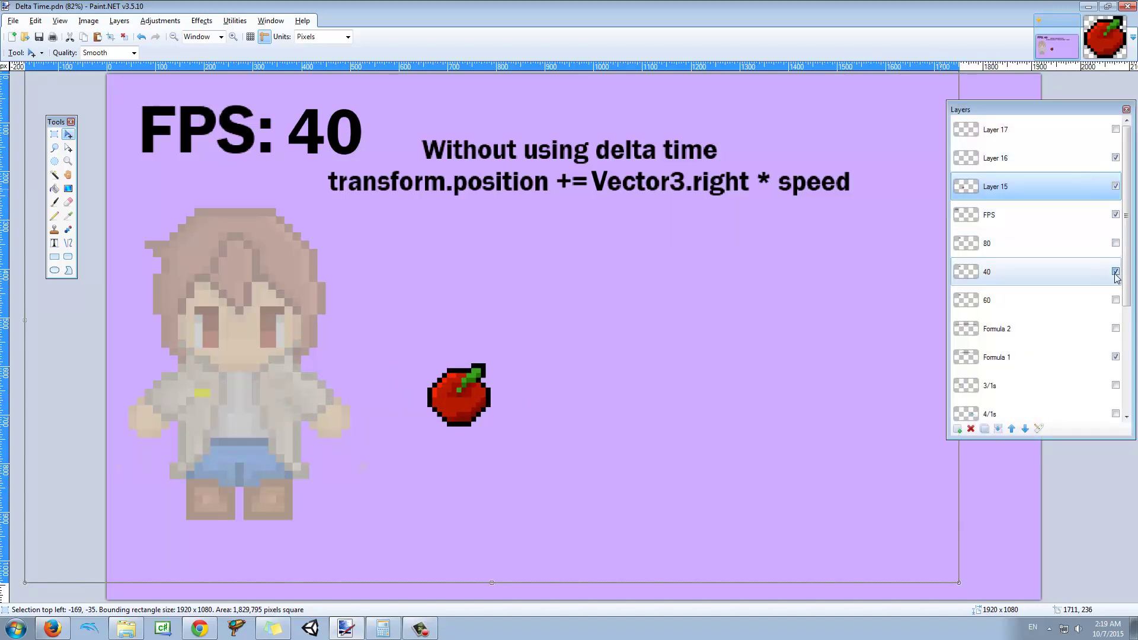
left_click(1115, 243)
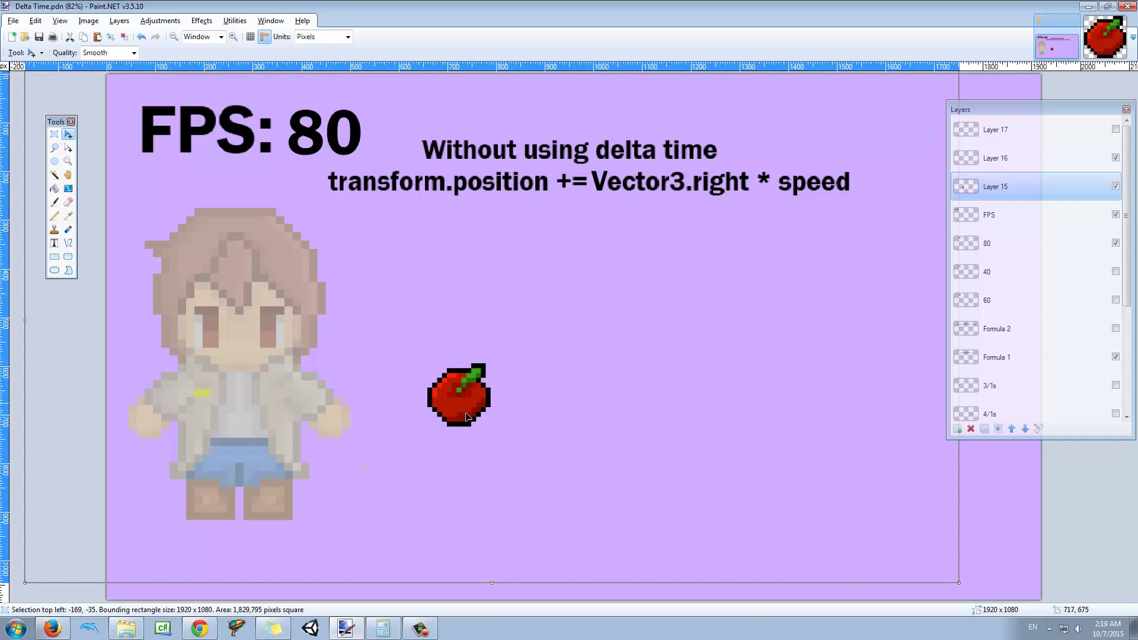
left_click_drag(429, 375, 691, 323)
left_click_drag(509, 369, 470, 339)
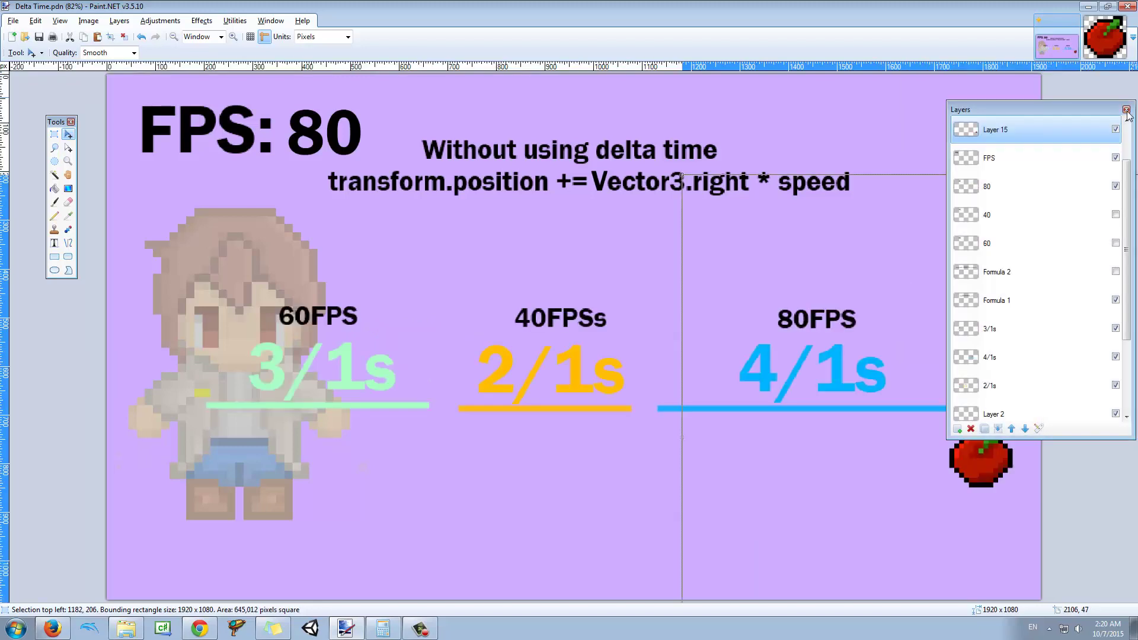
Hide the 2/1s, 4/1s and 3/1s layers and return the apple to the character's hand.
left_click(1115, 385)
left_click(1115, 358)
left_click(1115, 329)
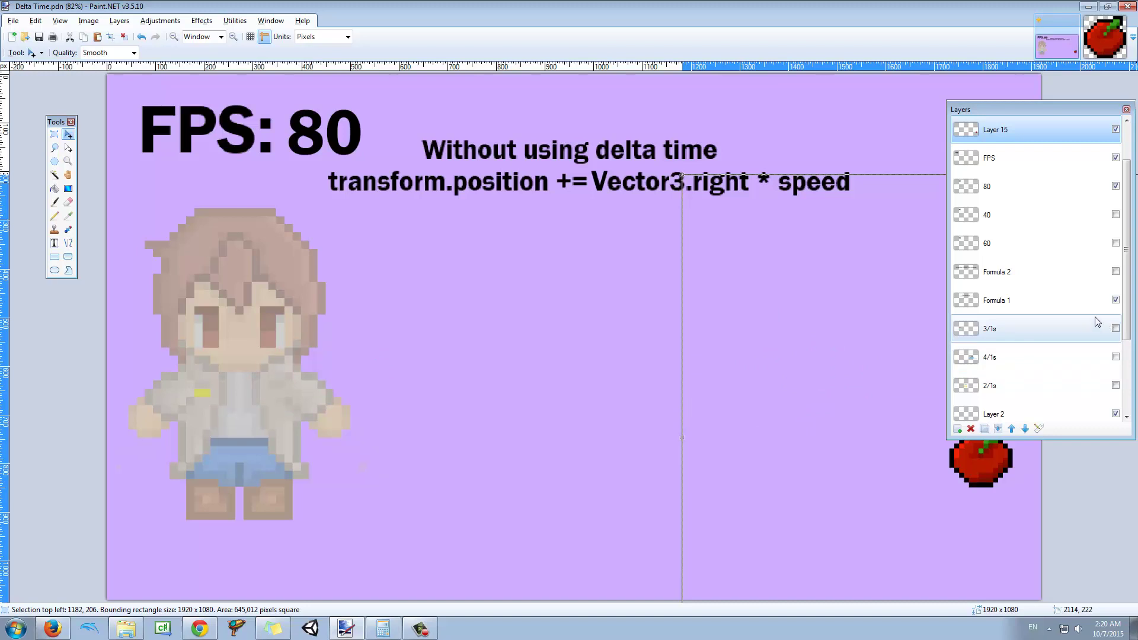
left_click_drag(1007, 477, 280, 427)
key("ctrl+d")
key("s")
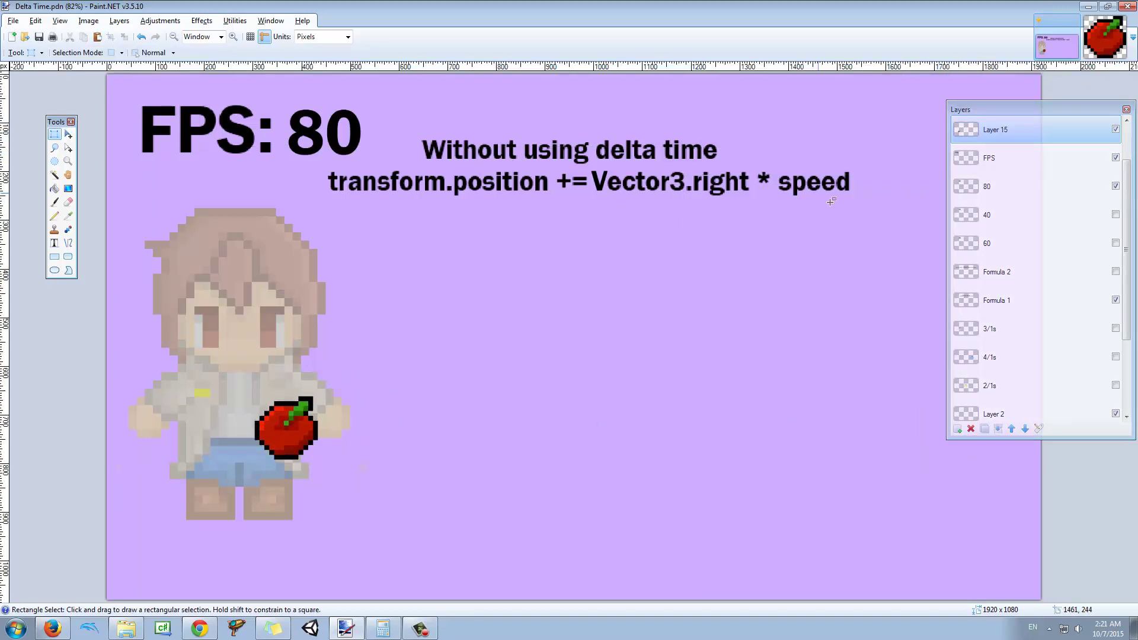
Swap Formula 1 for the Time.DeltaTime Formula 2 and the 80 layer for 60.
left_click(1115, 300)
left_click(1115, 273)
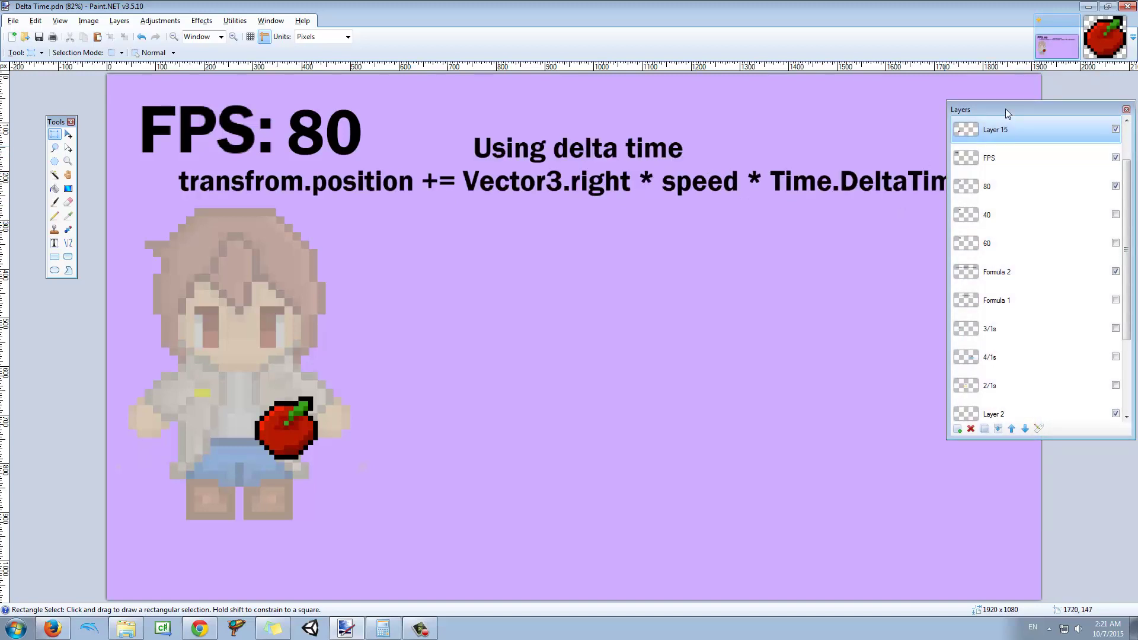
left_click_drag(1007, 116, 1028, 278)
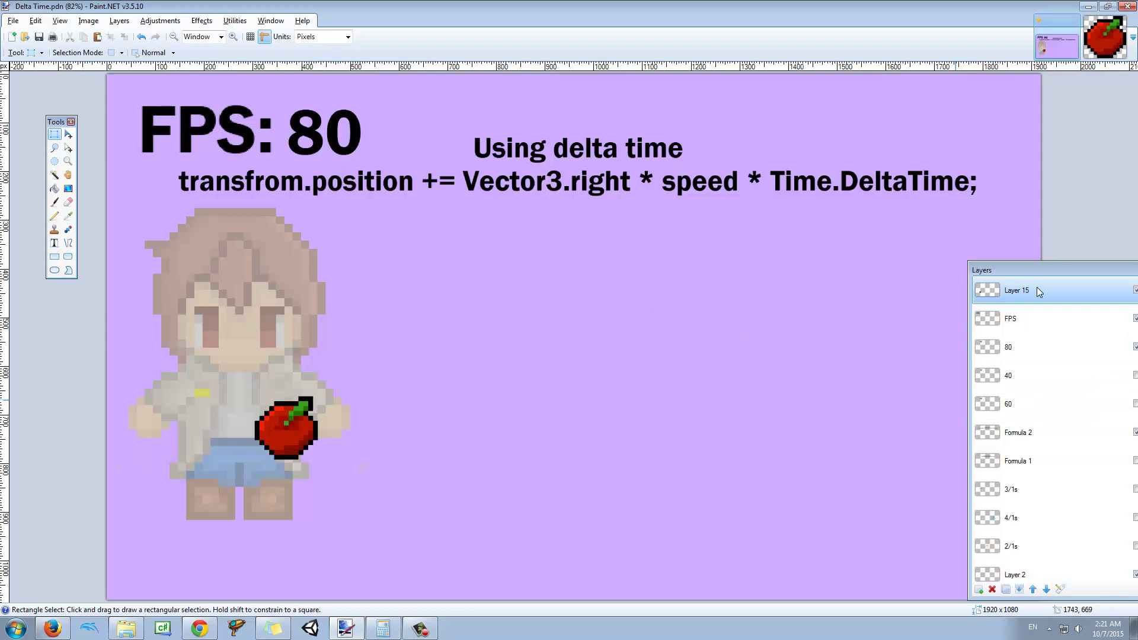
left_click_drag(1041, 270, 922, 229)
left_click(1017, 362)
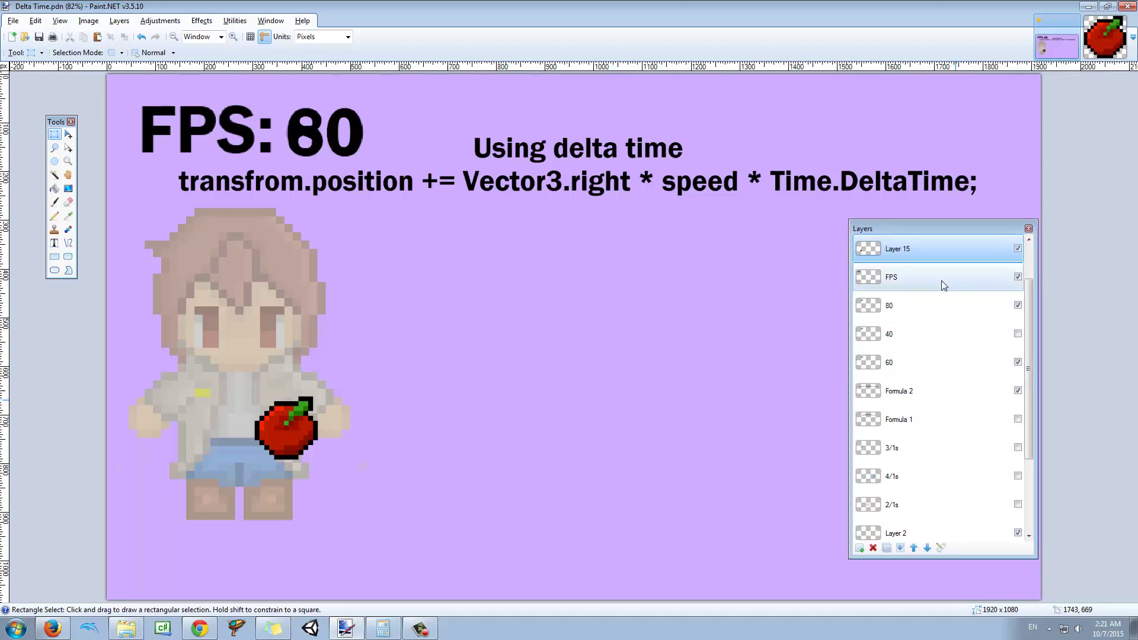
left_click(1017, 305)
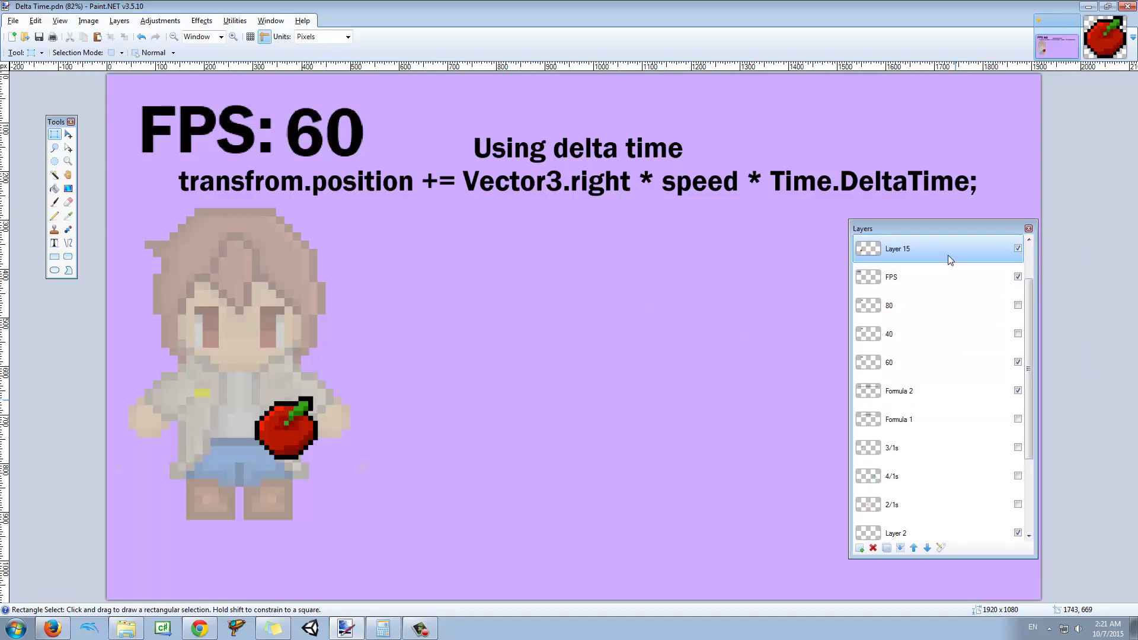
left_click_drag(994, 237, 1045, 237)
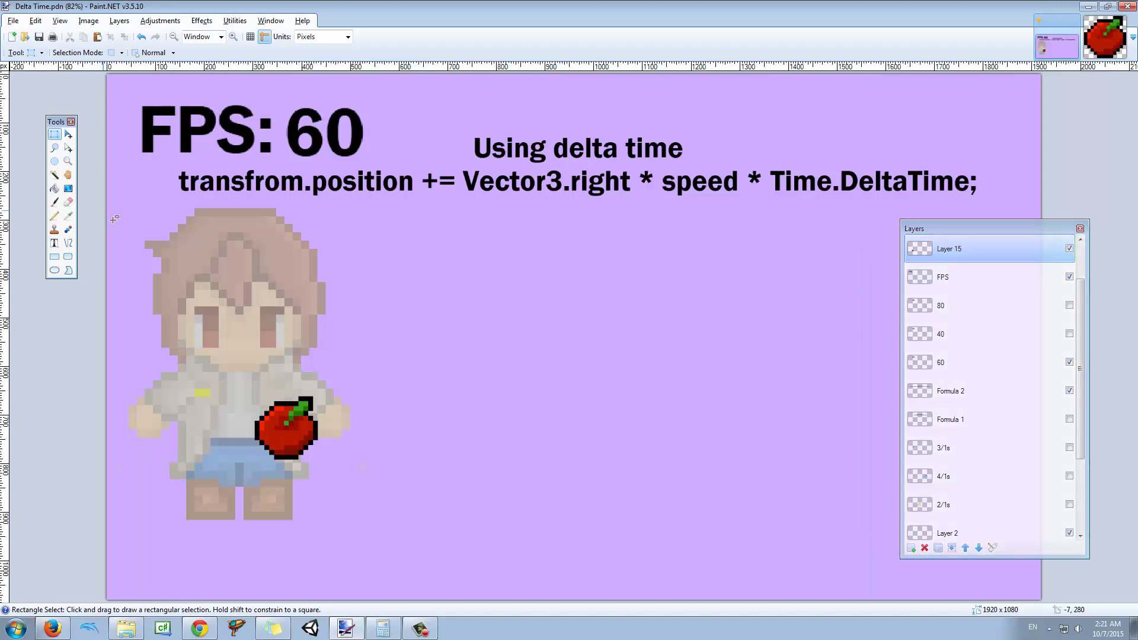
left_click(54, 242)
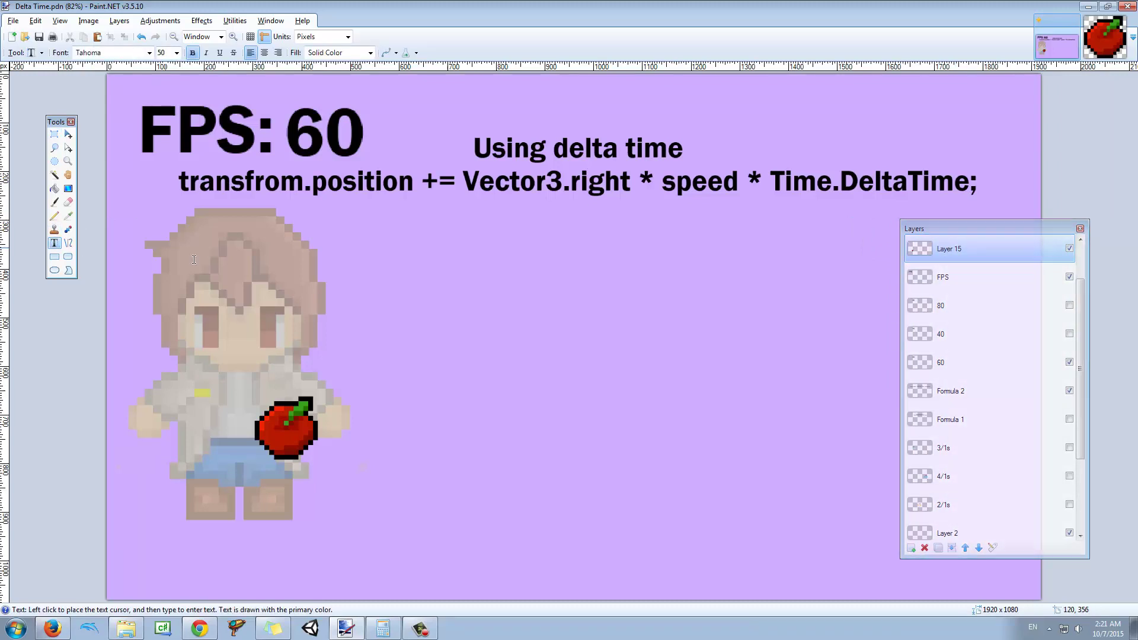
Type the orange line '60 * 1 * speed *' below the delta-time formula.
left_click(416, 291)
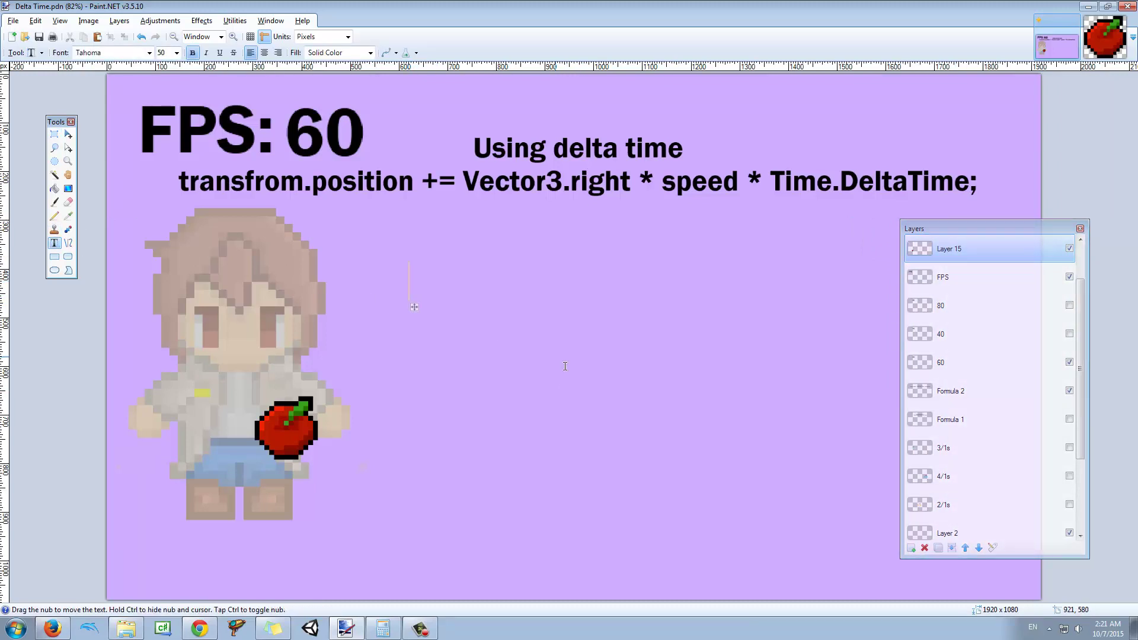
type("60")
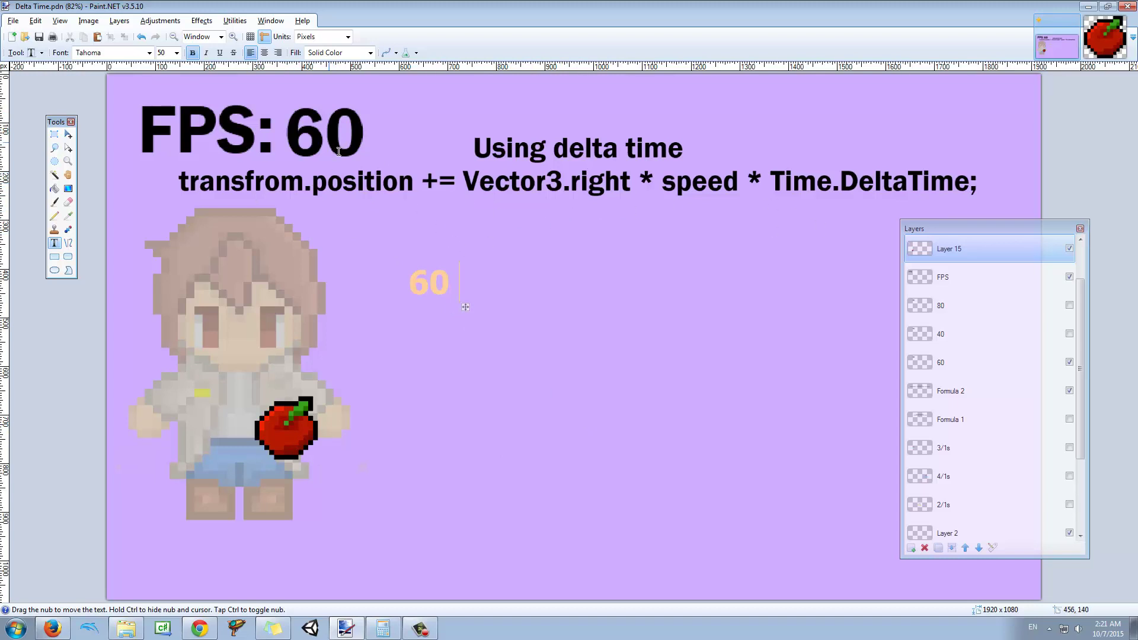
type("* 1 * speed *")
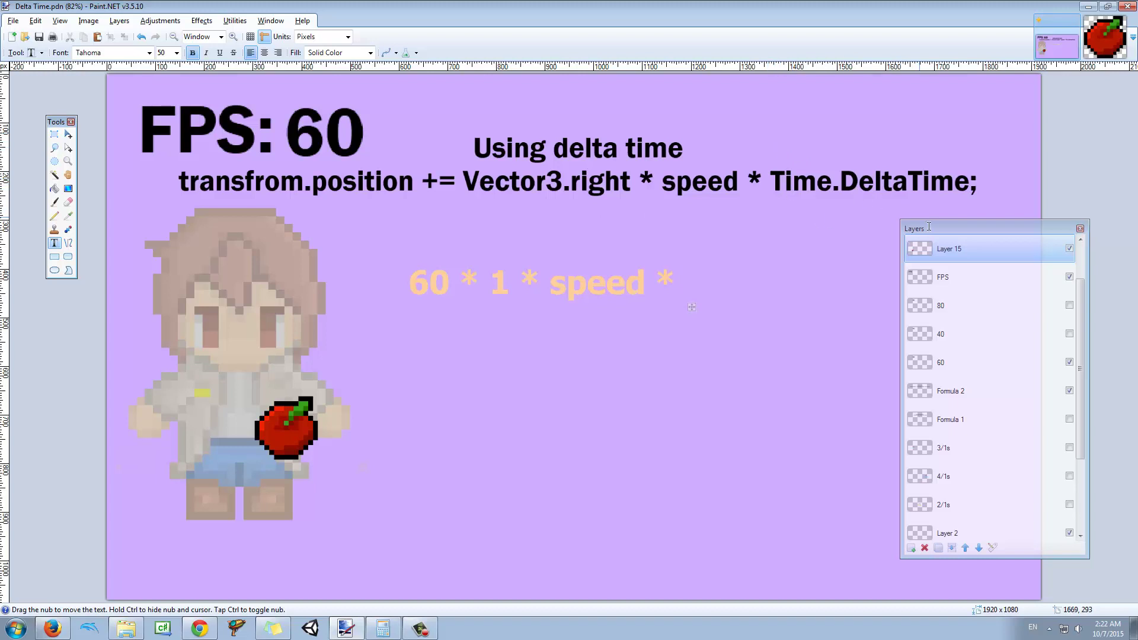
left_click_drag(929, 226, 963, 329)
key("alt+Tab")
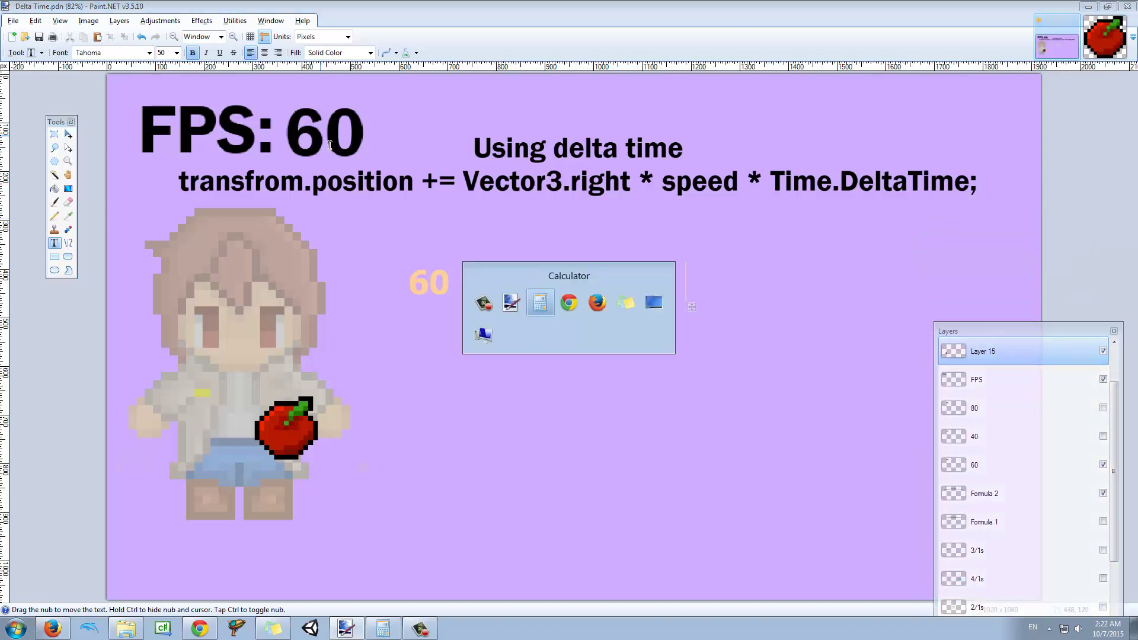
Compute 1/60 in Calculator, then multiply by 60 to confirm it gives 1.
left_click(509, 123)
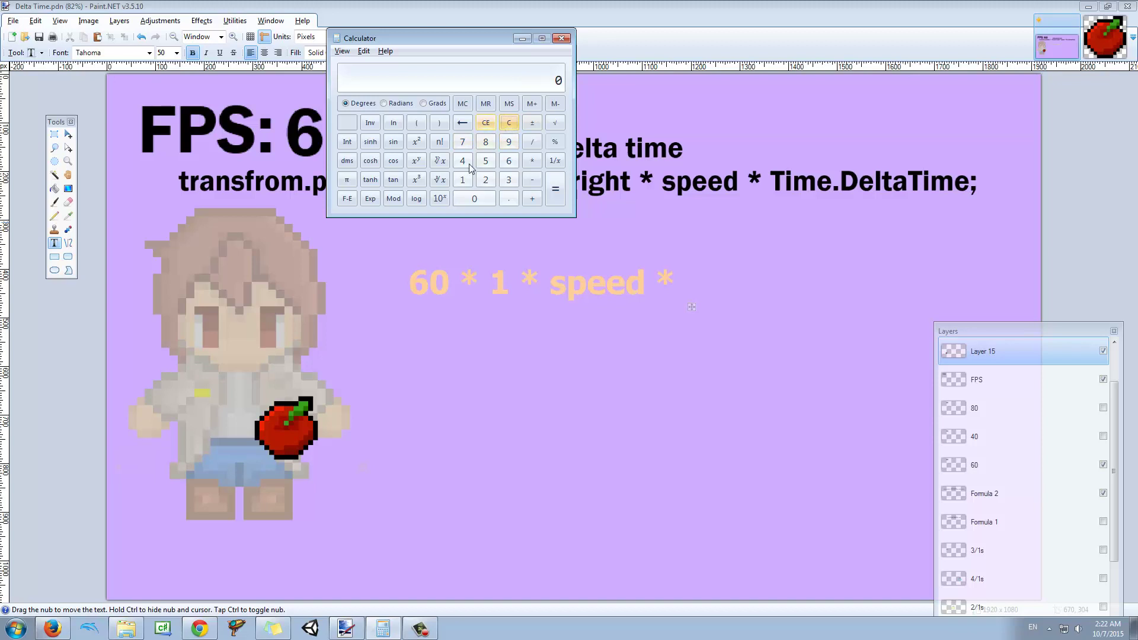
left_click(462, 179)
left_click(531, 141)
left_click(508, 161)
left_click(474, 199)
left_click(555, 189)
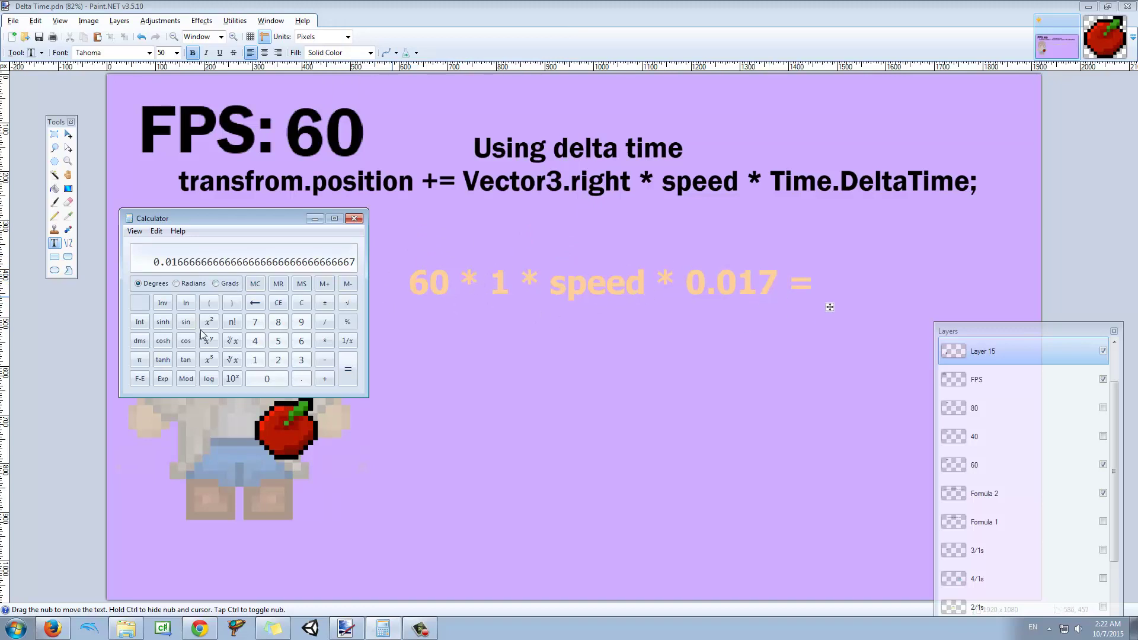
left_click(324, 341)
left_click(301, 341)
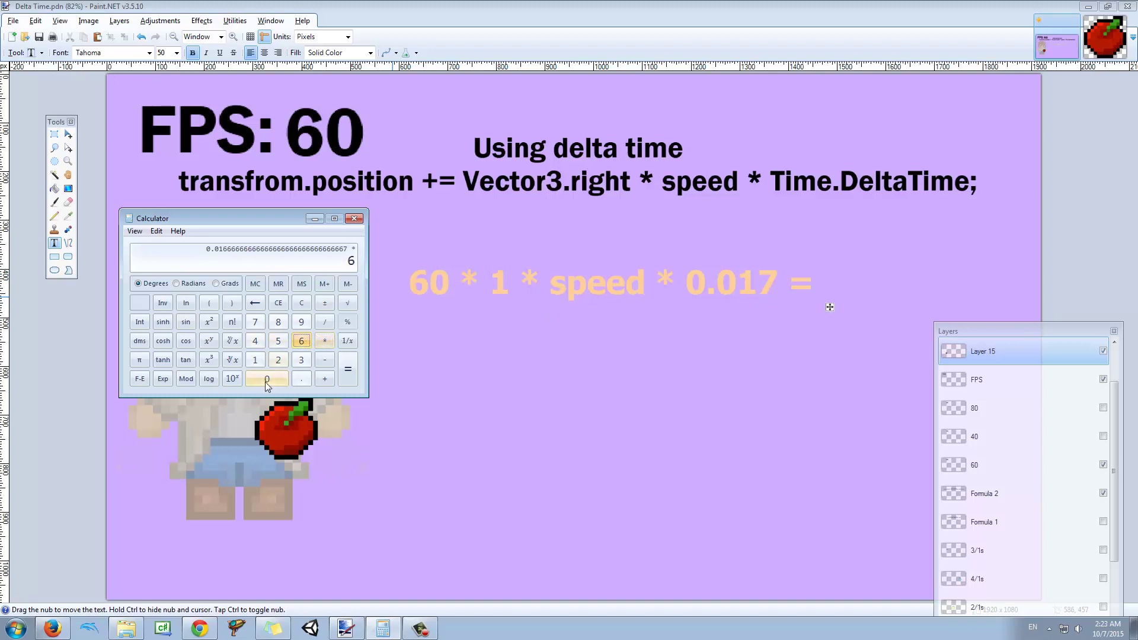
left_click(267, 378)
left_click(348, 368)
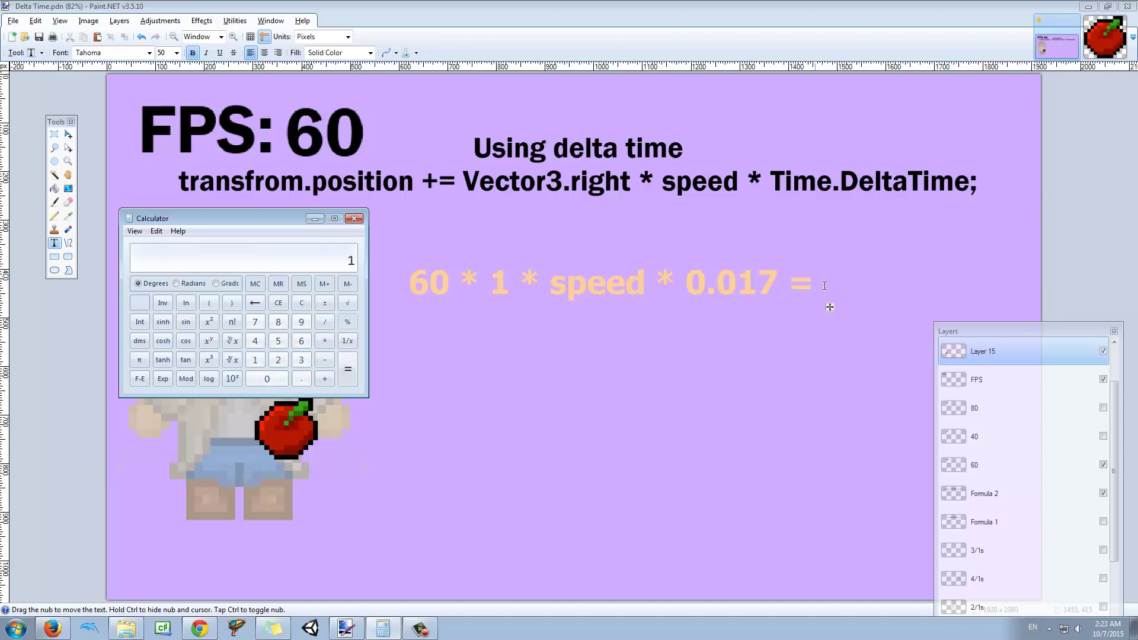
Finish the 60 FPS line with 'speed' and start a new text line below.
left_click(840, 313)
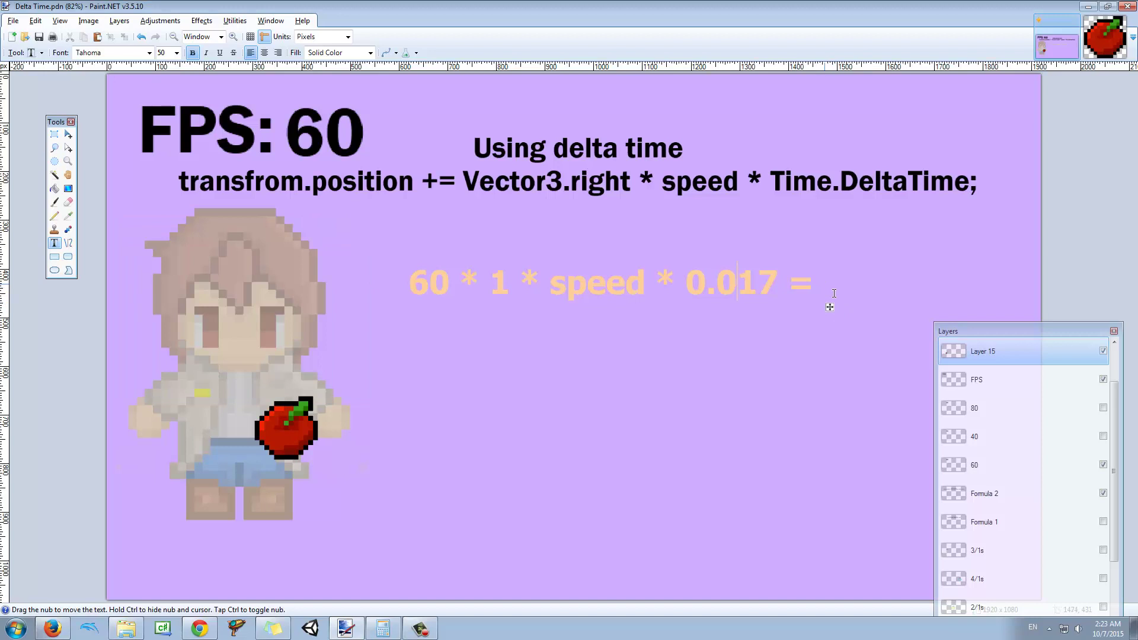
type("speed")
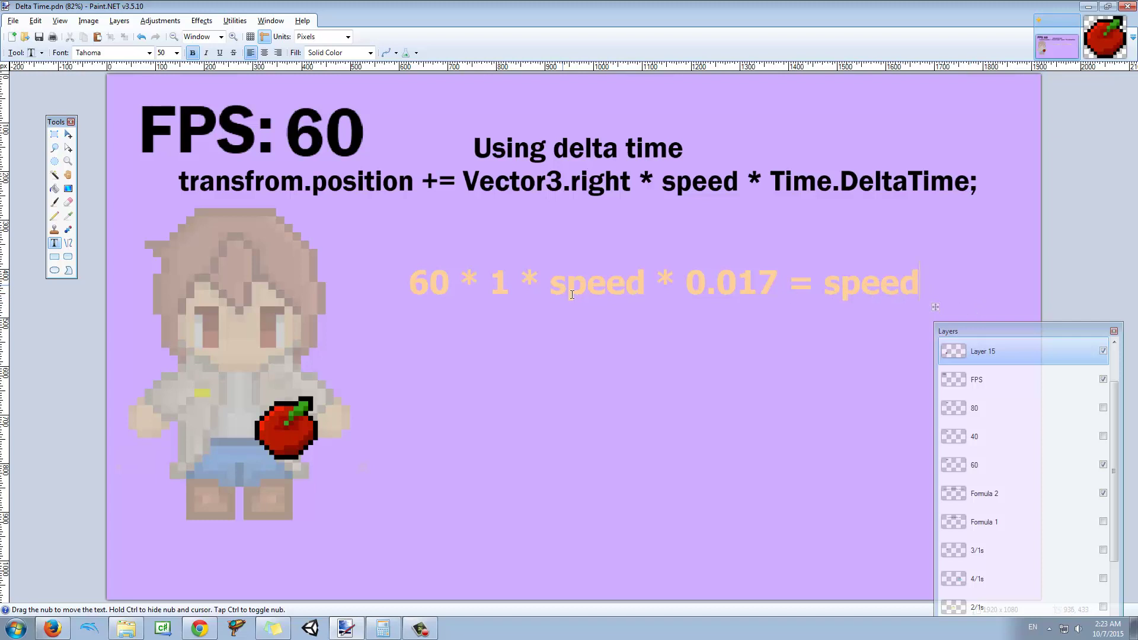
left_click_drag(999, 332, 1025, 232)
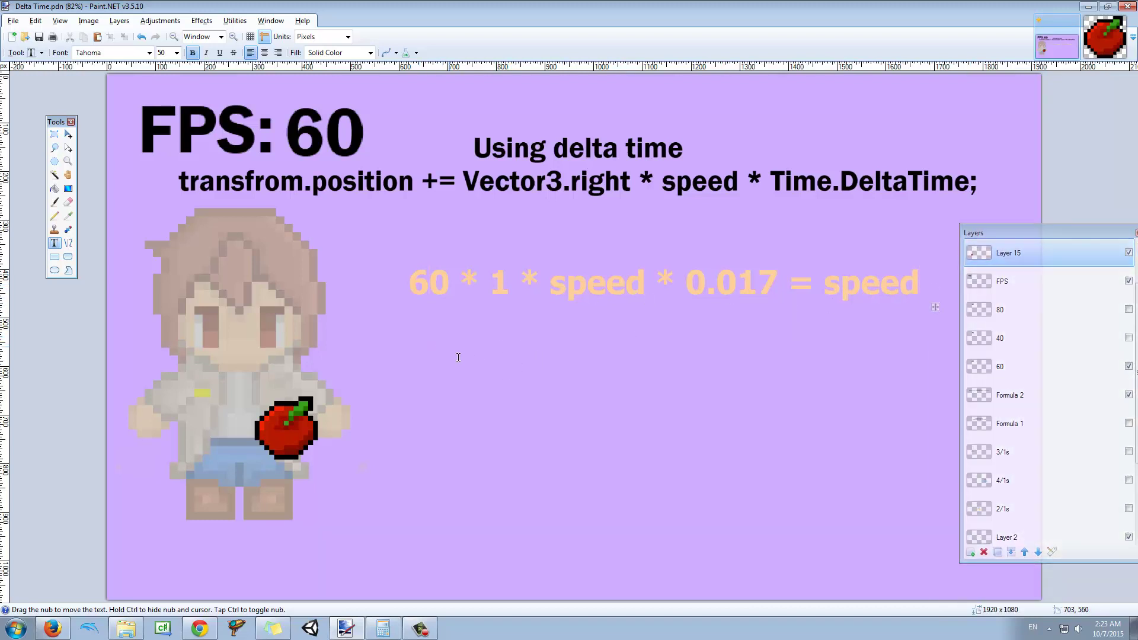
left_click(416, 356)
Type '40 * 1 * speed * 0.025 =' using 1/40 computed in Calculator.
type("40 * 1 ")
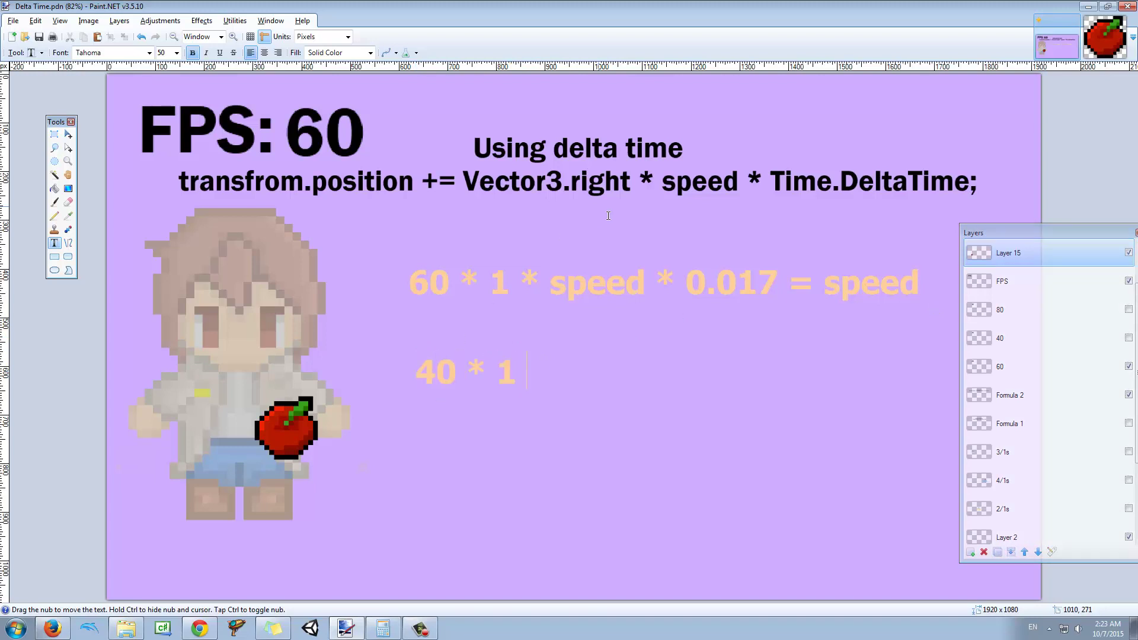
type("* speed")
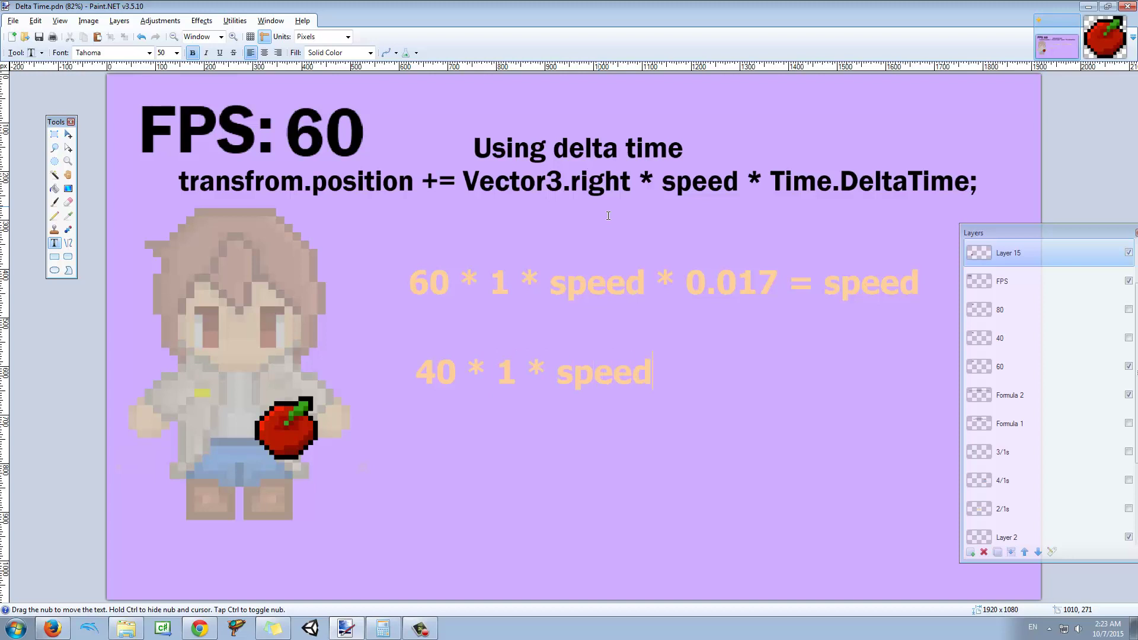
type(" *")
key("alt+Tab")
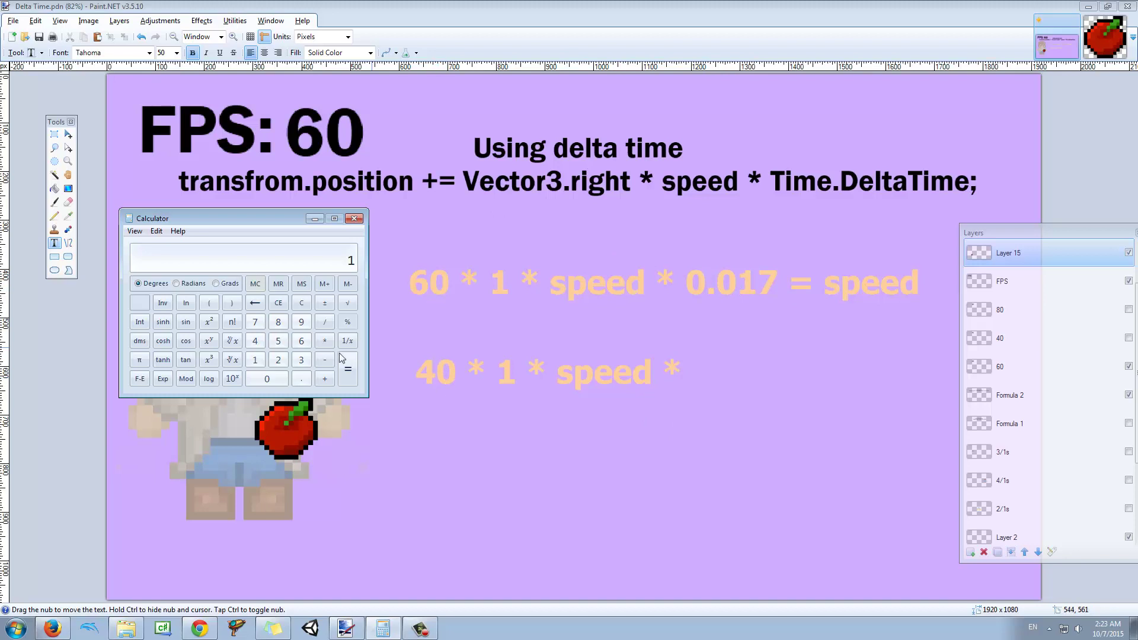
type("40")
left_click(301, 303)
left_click(255, 360)
left_click(325, 322)
left_click(255, 341)
left_click(267, 378)
left_click(346, 372)
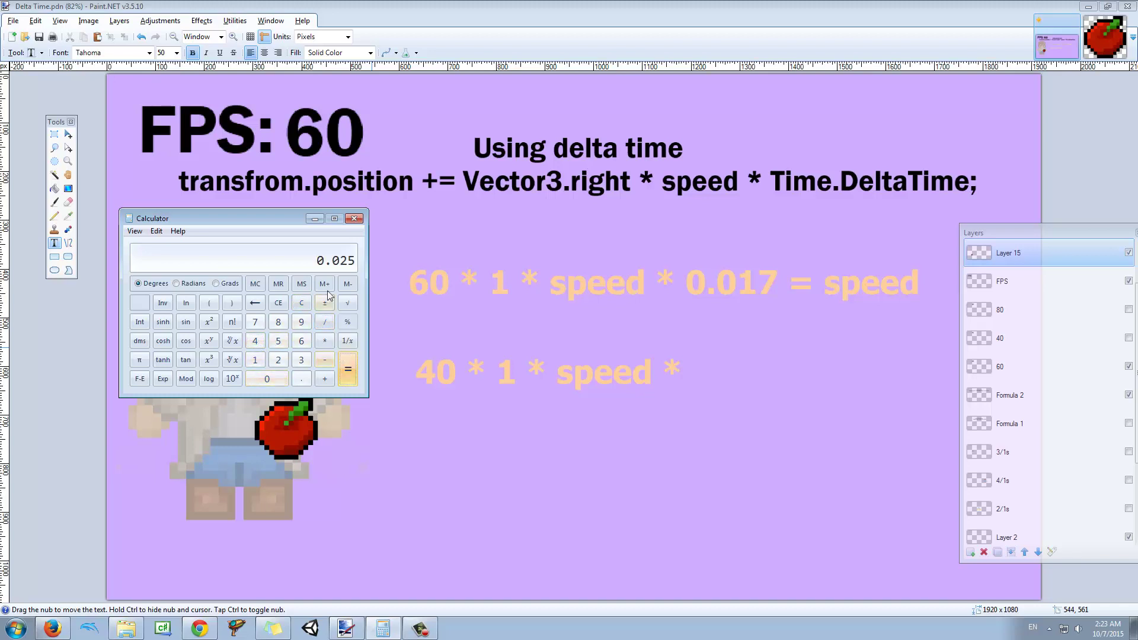
left_click(708, 381)
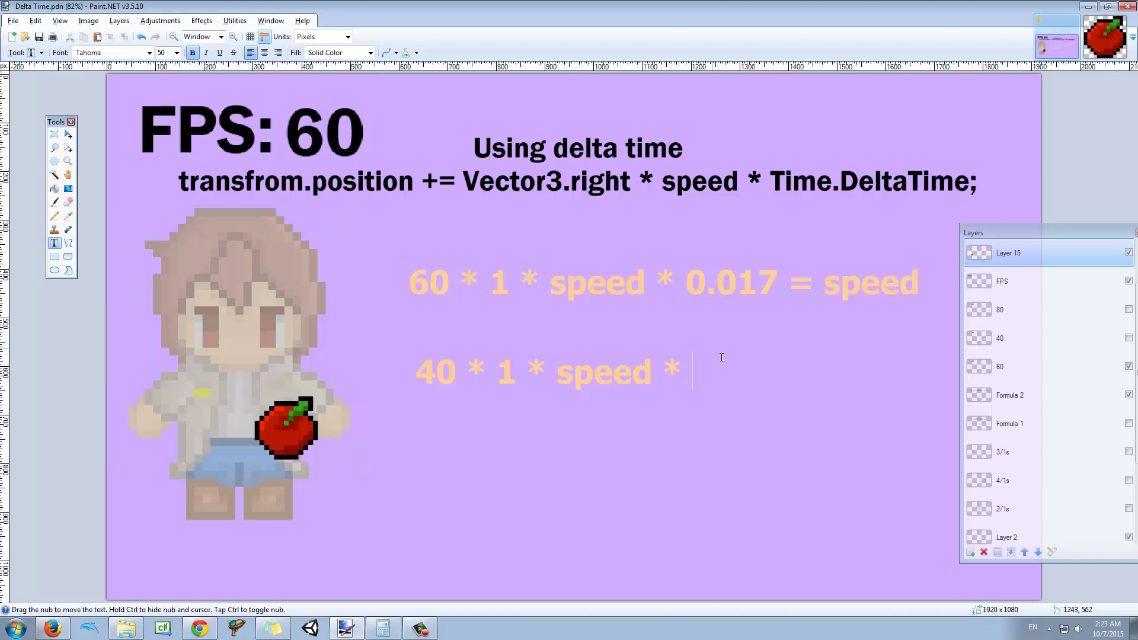
type("0.025")
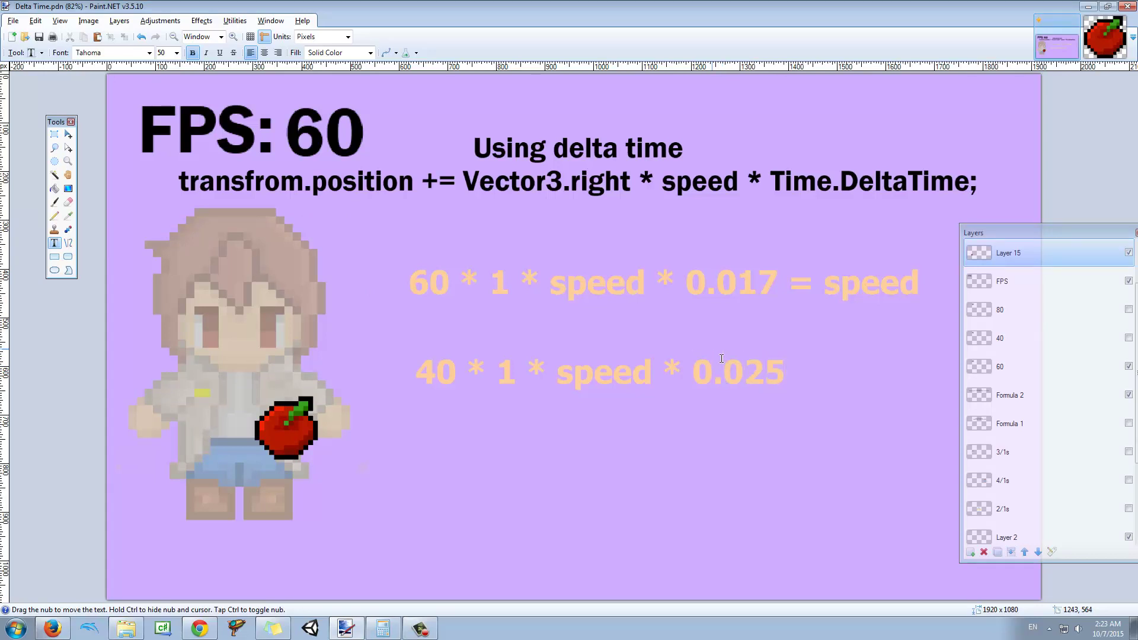
type(" =")
Verify 40 × 1 × 0.025 = 1, end the line with 'speed' and begin '80 * 1 * speed *'.
key("alt+Tab")
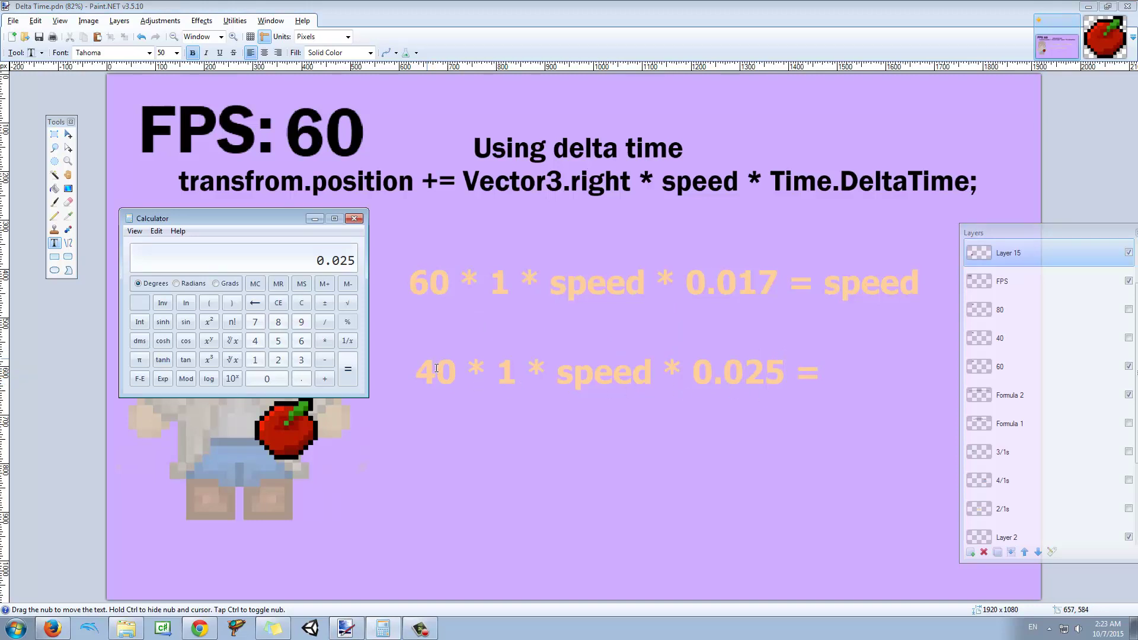
left_click(260, 346)
left_click(267, 378)
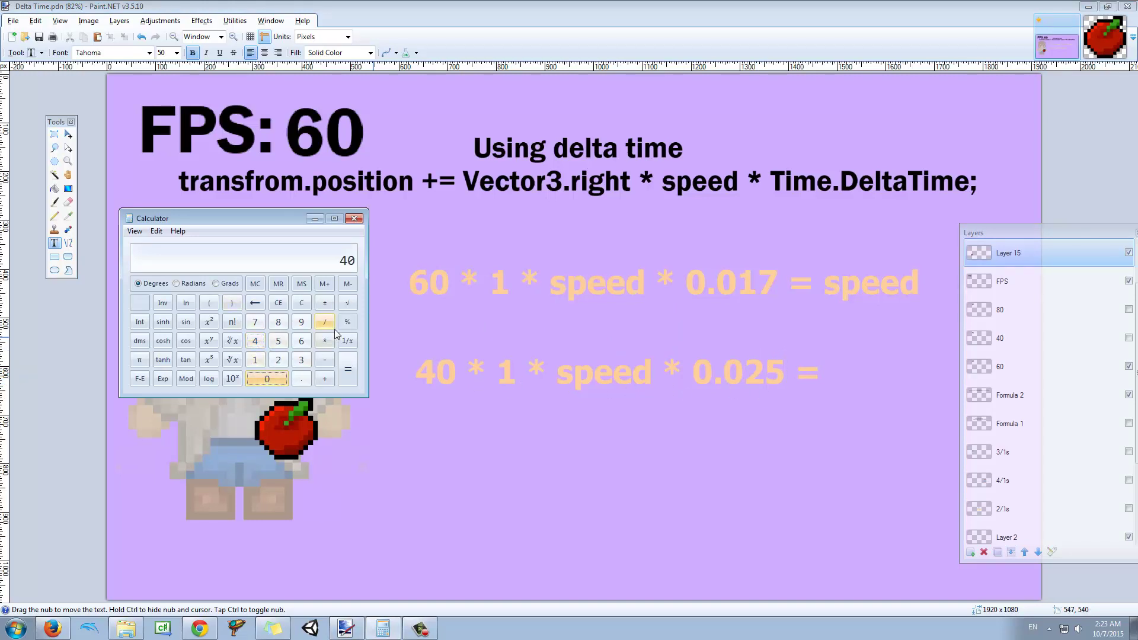
left_click(325, 340)
left_click(264, 361)
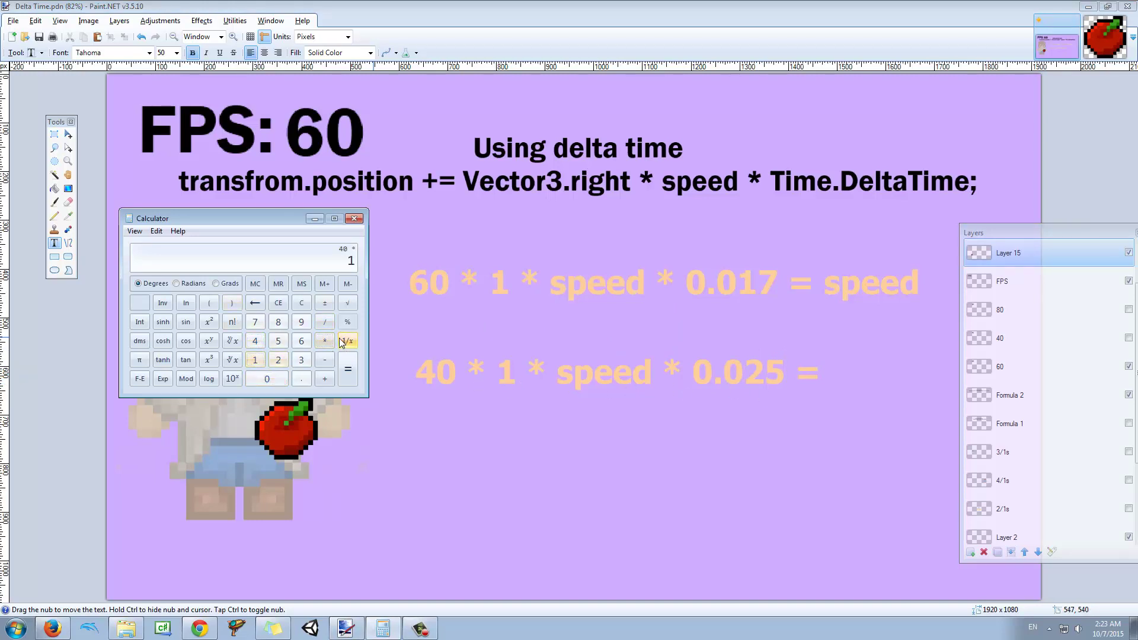
left_click(326, 344)
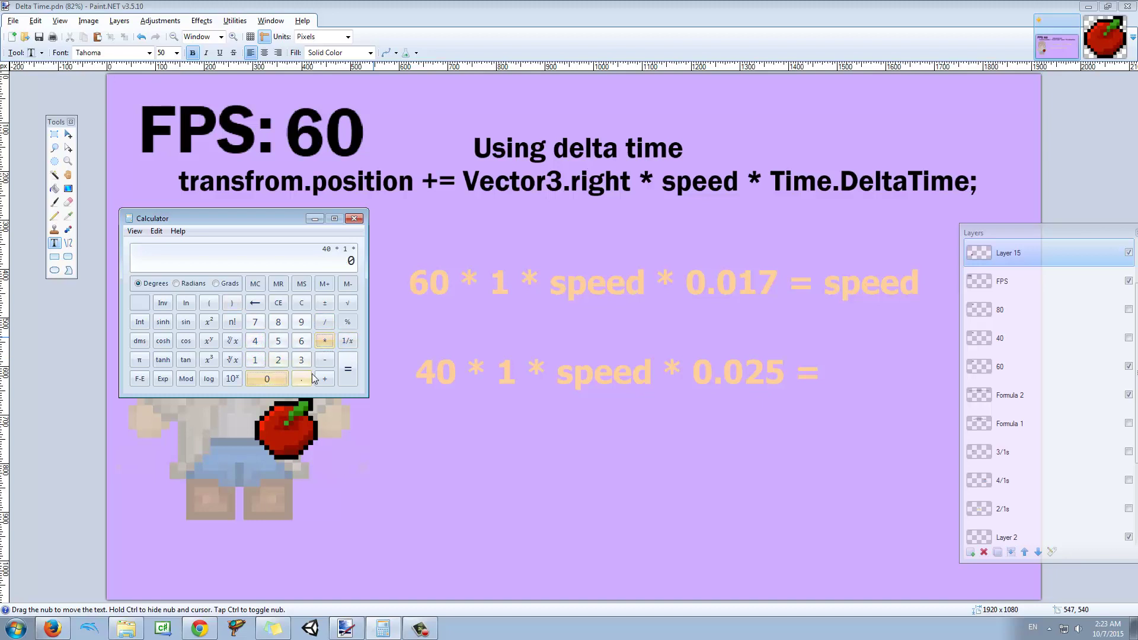
left_click(302, 379)
left_click(279, 379)
left_click(278, 359)
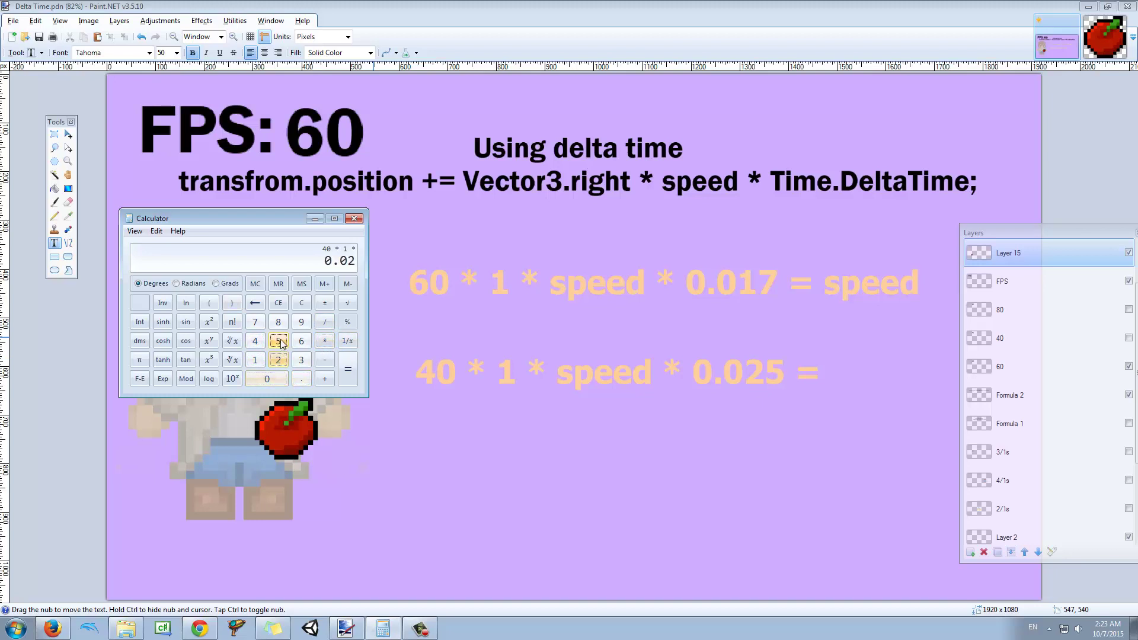
left_click(278, 341)
left_click(348, 369)
left_click(864, 375)
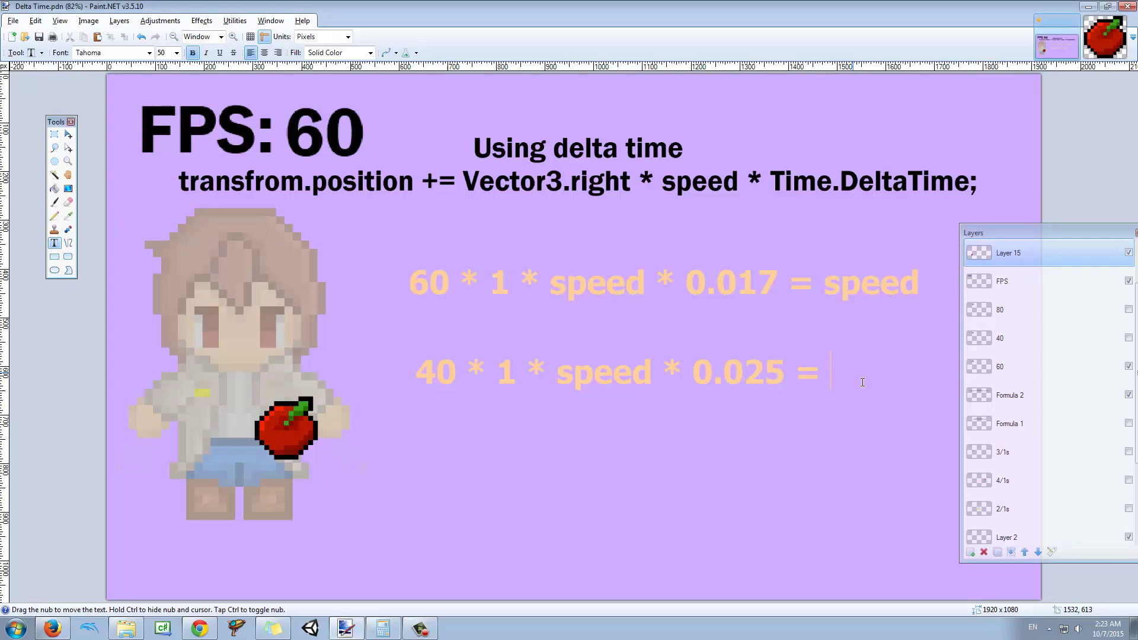
type("speed")
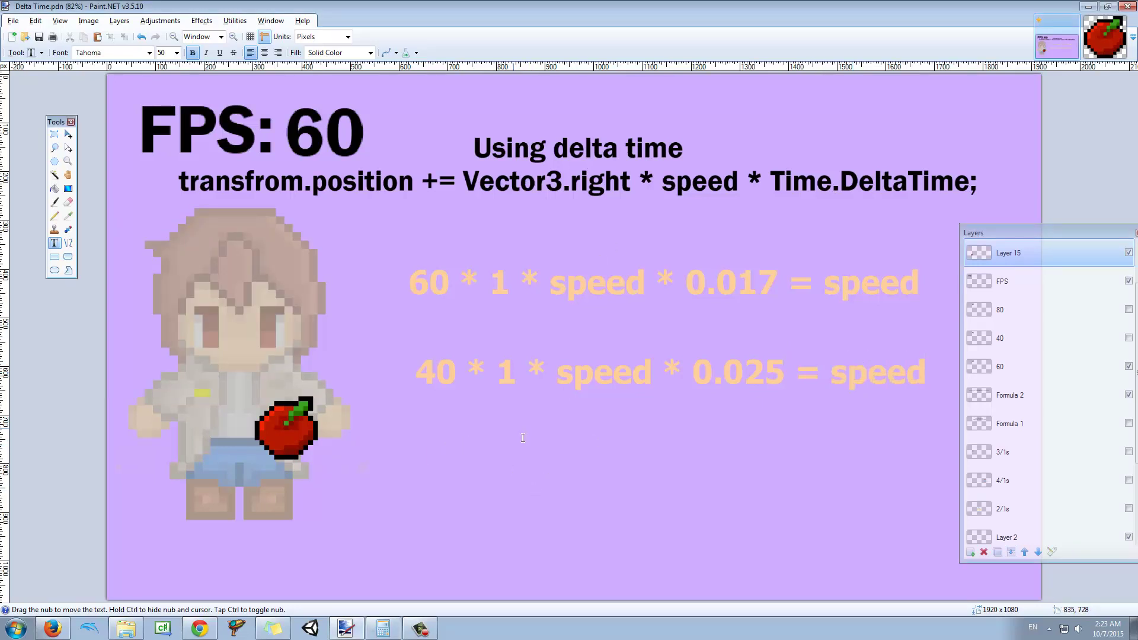
type("80 * 1")
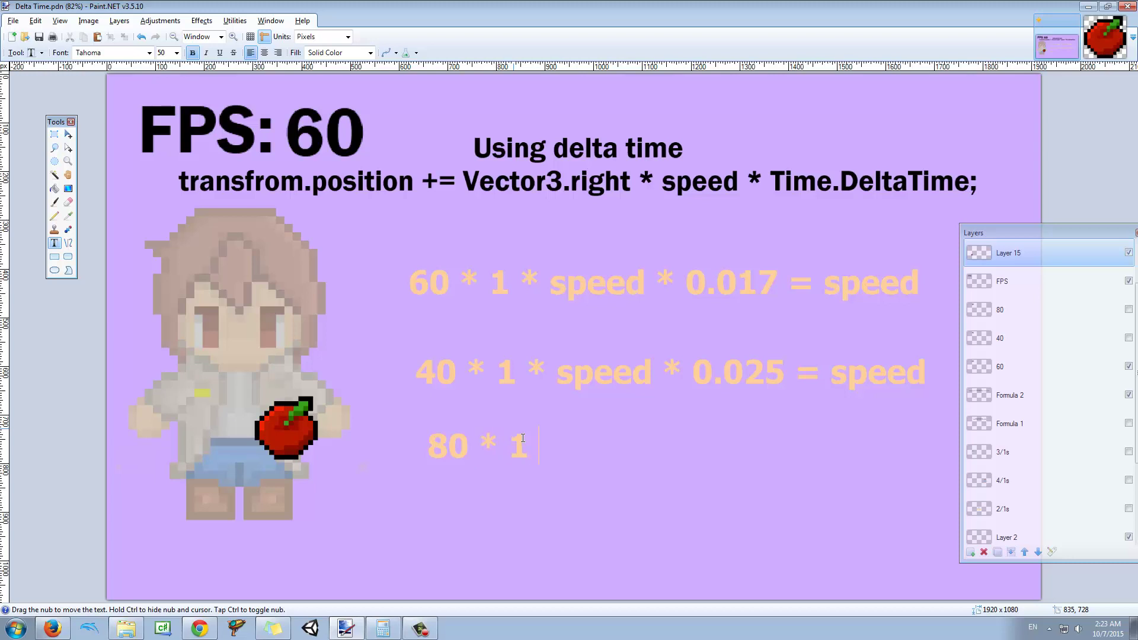
type(" * speed *")
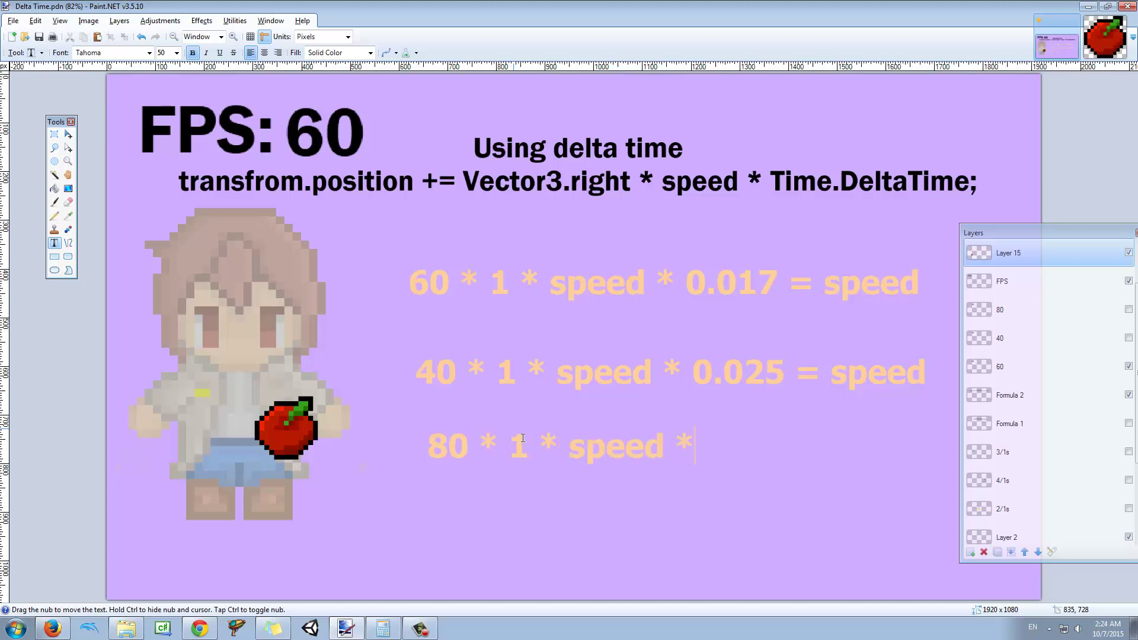
Compute 1/80 in Calculator and complete the line with '0.0125 = speed'.
left_click(383, 628)
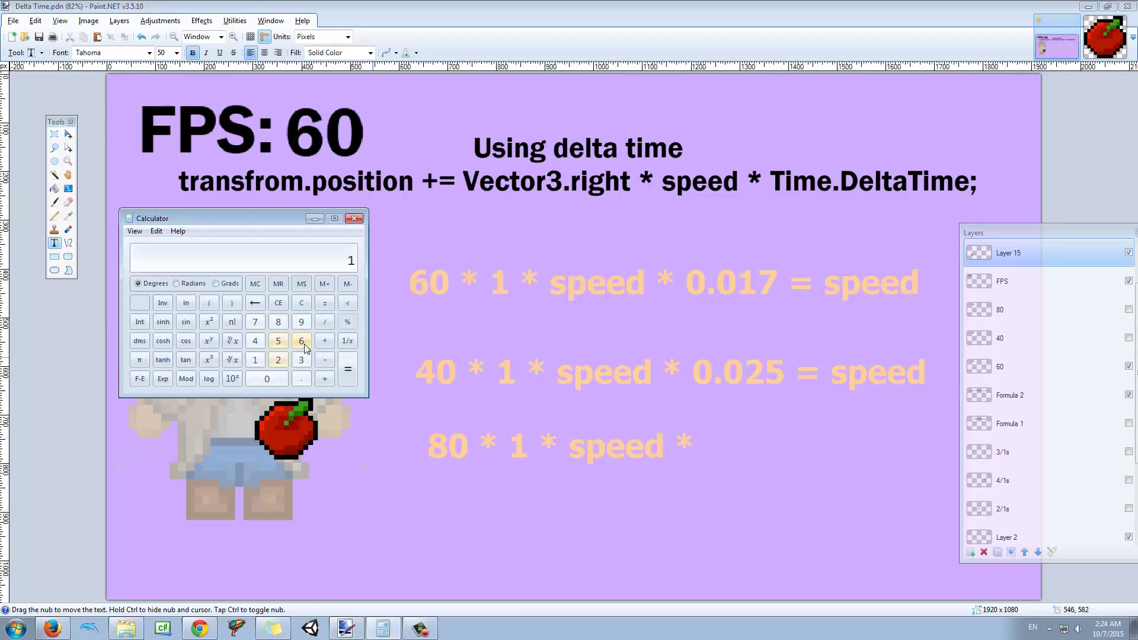
left_click(325, 322)
left_click(278, 322)
left_click(266, 378)
left_click(347, 369)
left_click(713, 455)
type("0.")
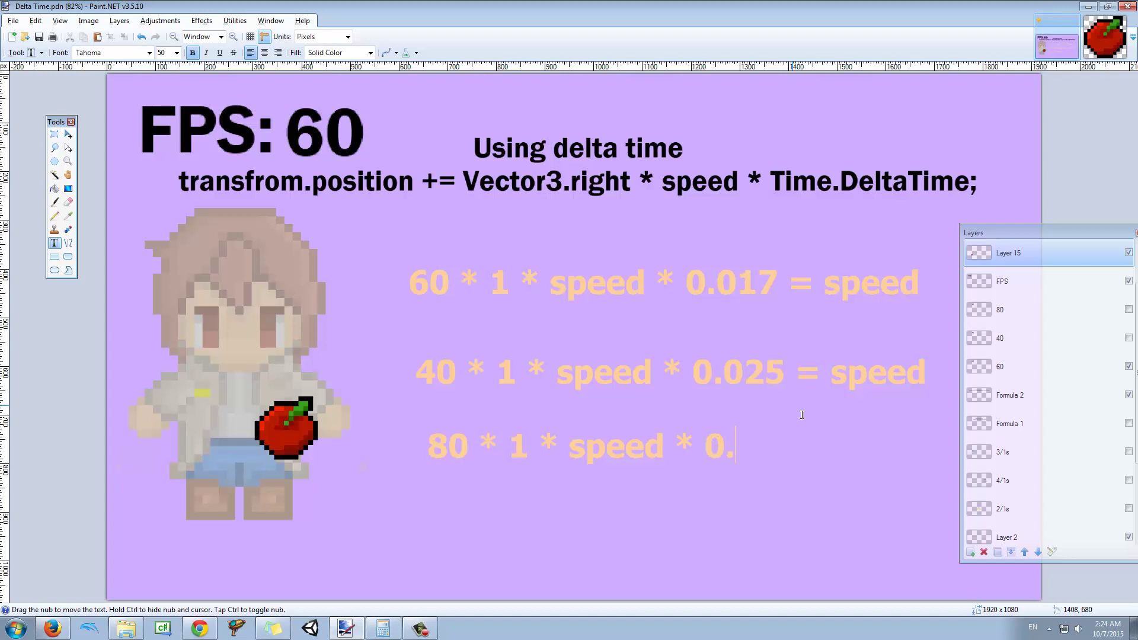
type("0125 = speed")
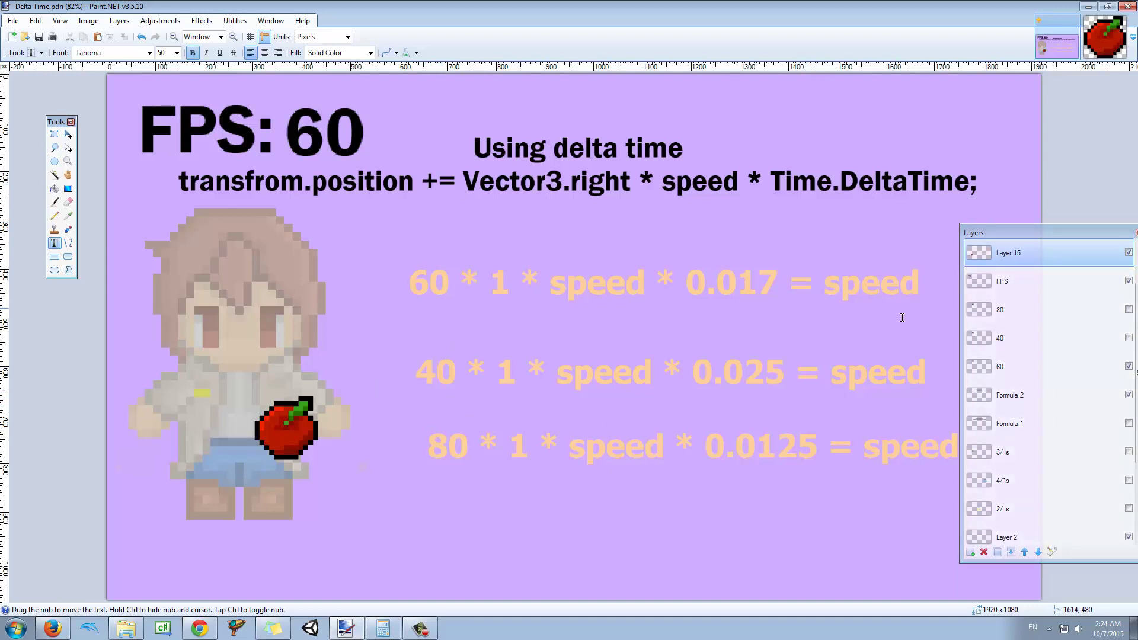
Select the 80 FPS line and shift it slightly left to align with the others.
left_click(54, 134)
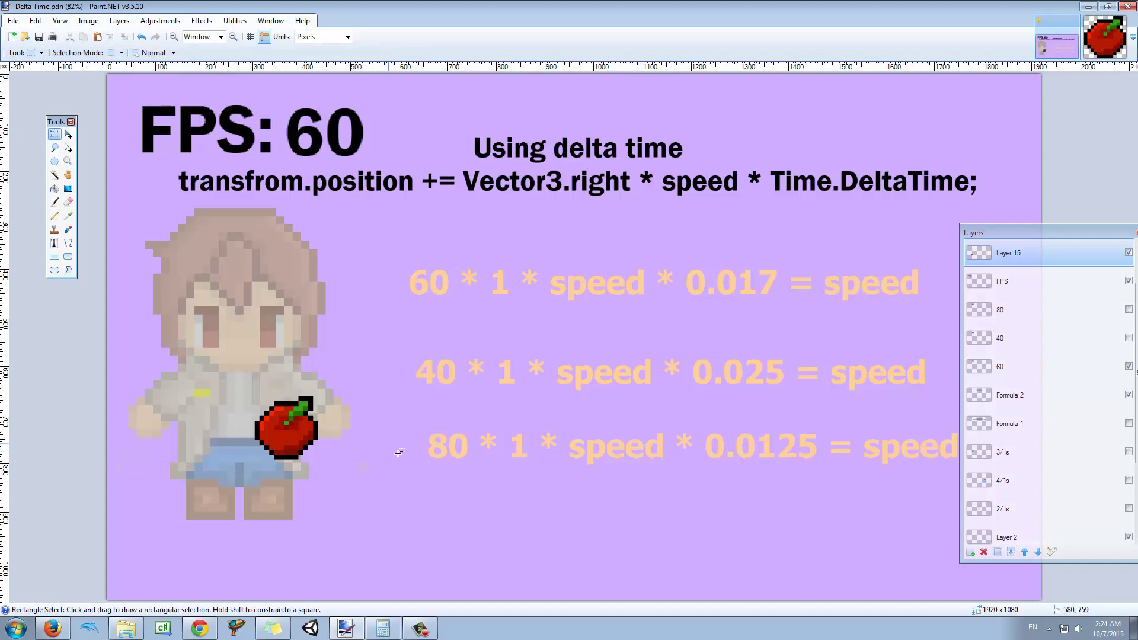
left_click_drag(400, 417, 982, 519)
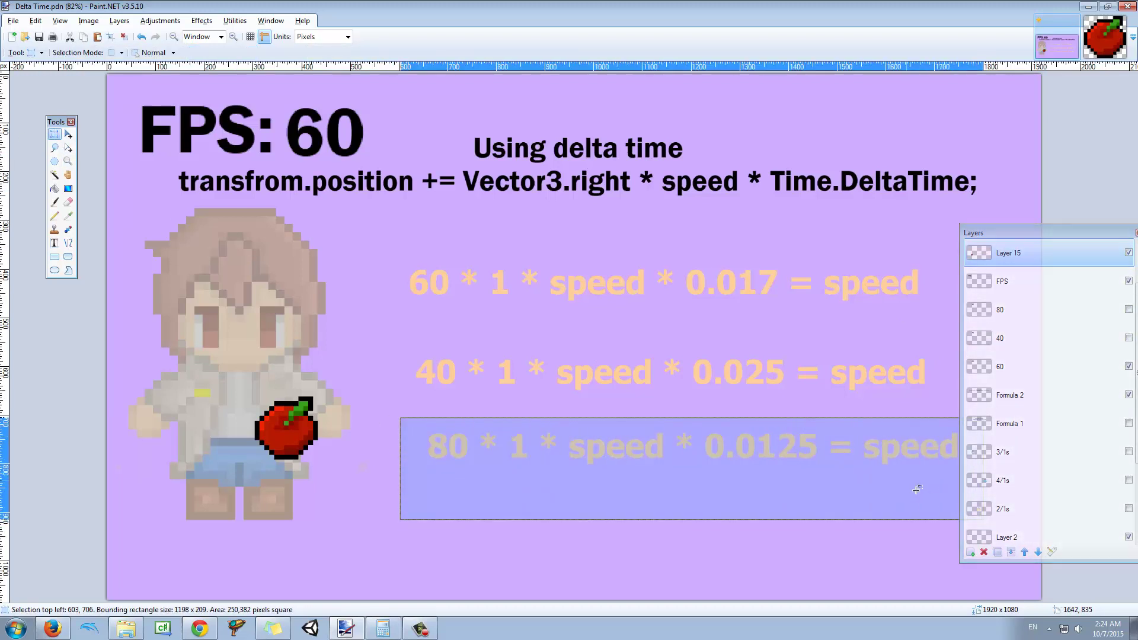
key("m")
left_click_drag(840, 465, 802, 467)
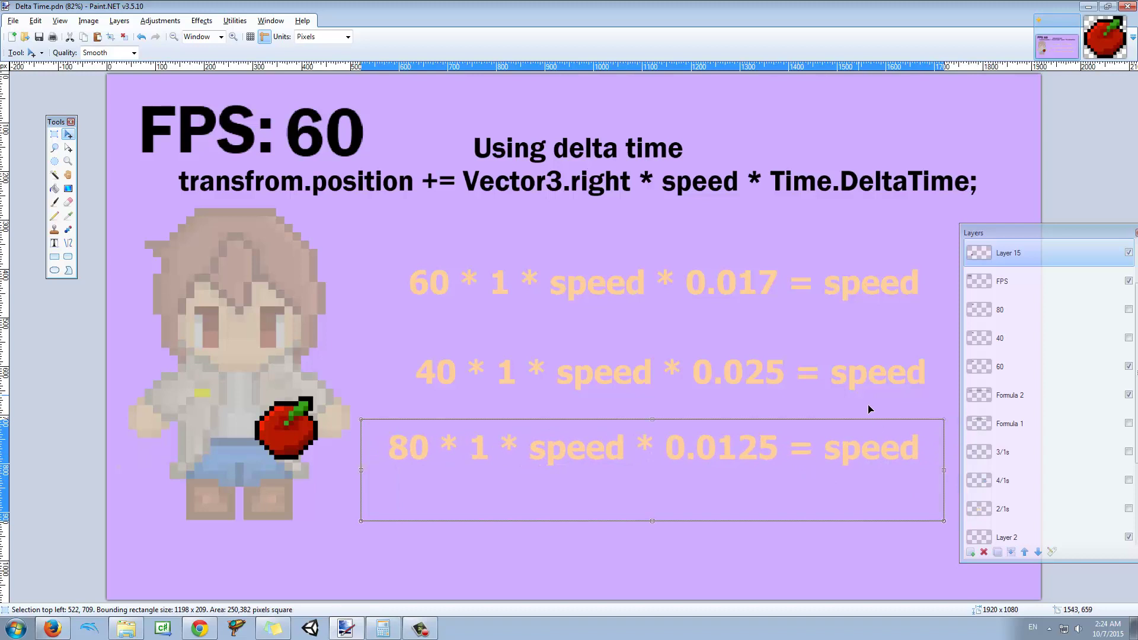
key("s")
left_click(609, 444)
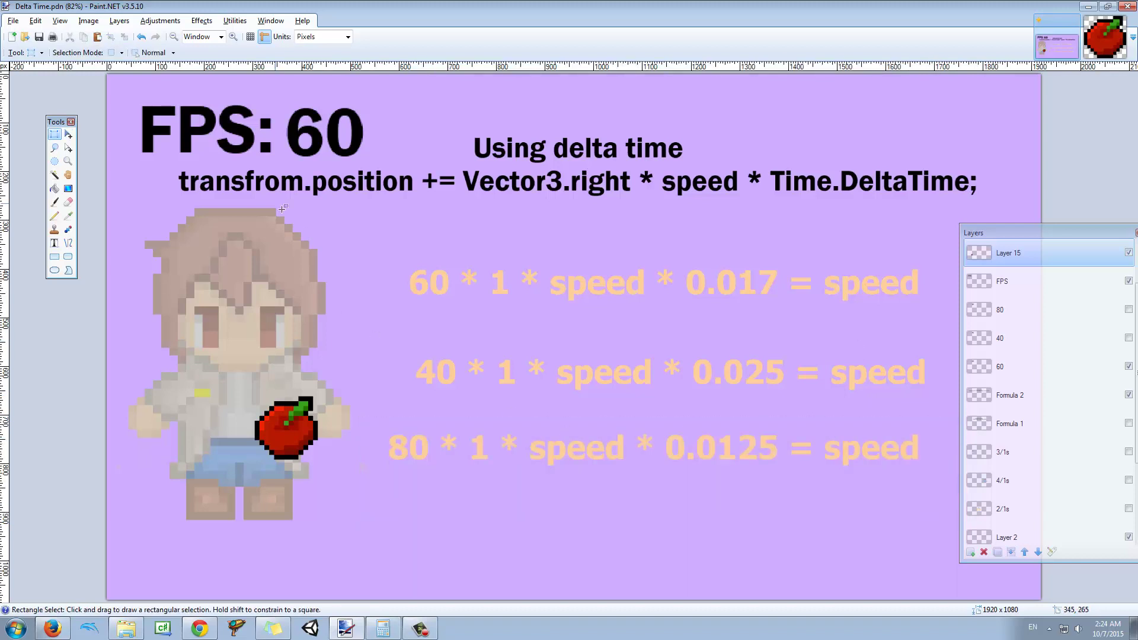